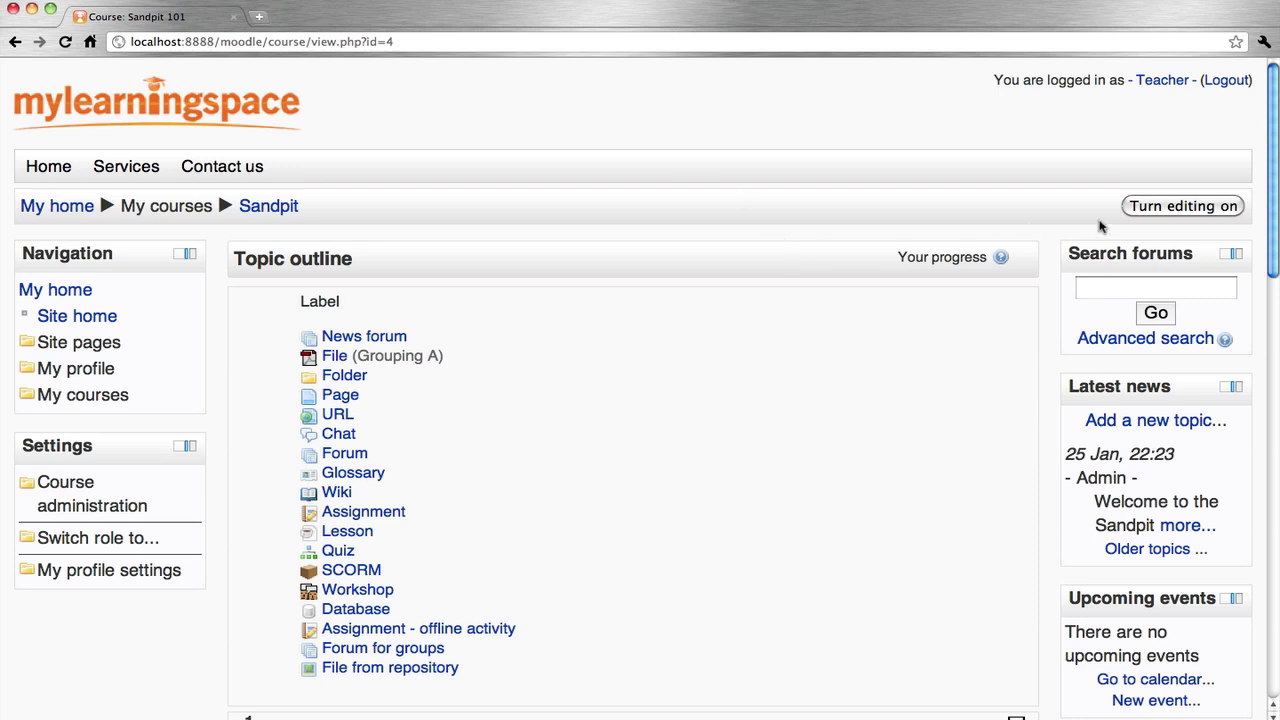
- Turn on editing for the Sandpit course and open the settings of the Forum activity
left_click(1193, 214)
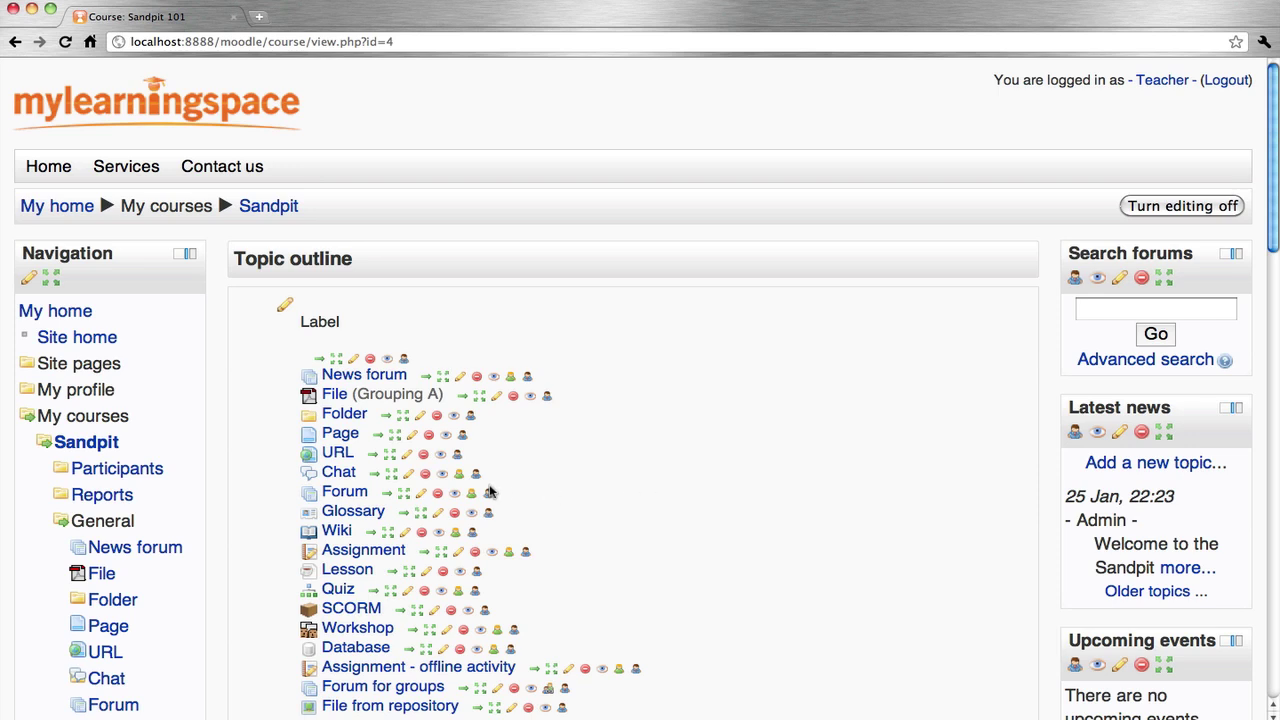
left_click(421, 494)
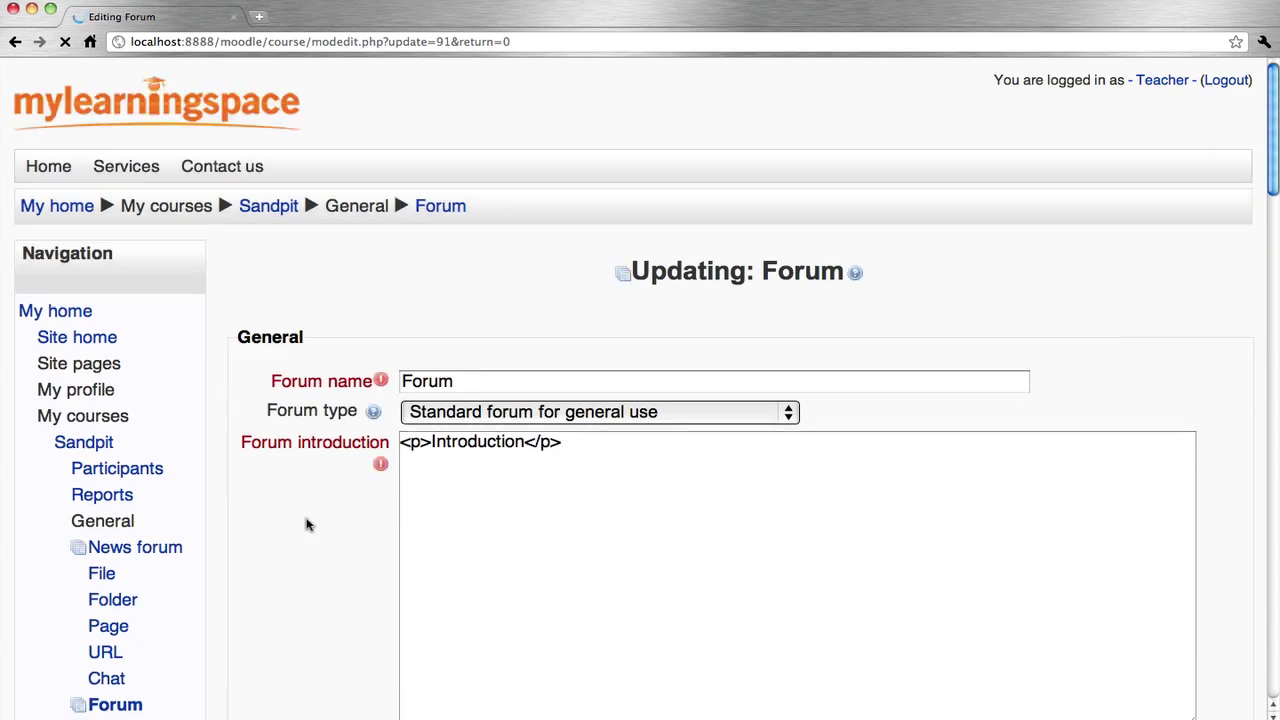
- Set the Forum to show as complete when conditions are met, require students to view it, and save back to the course
scroll(307, 521, "down", 5)
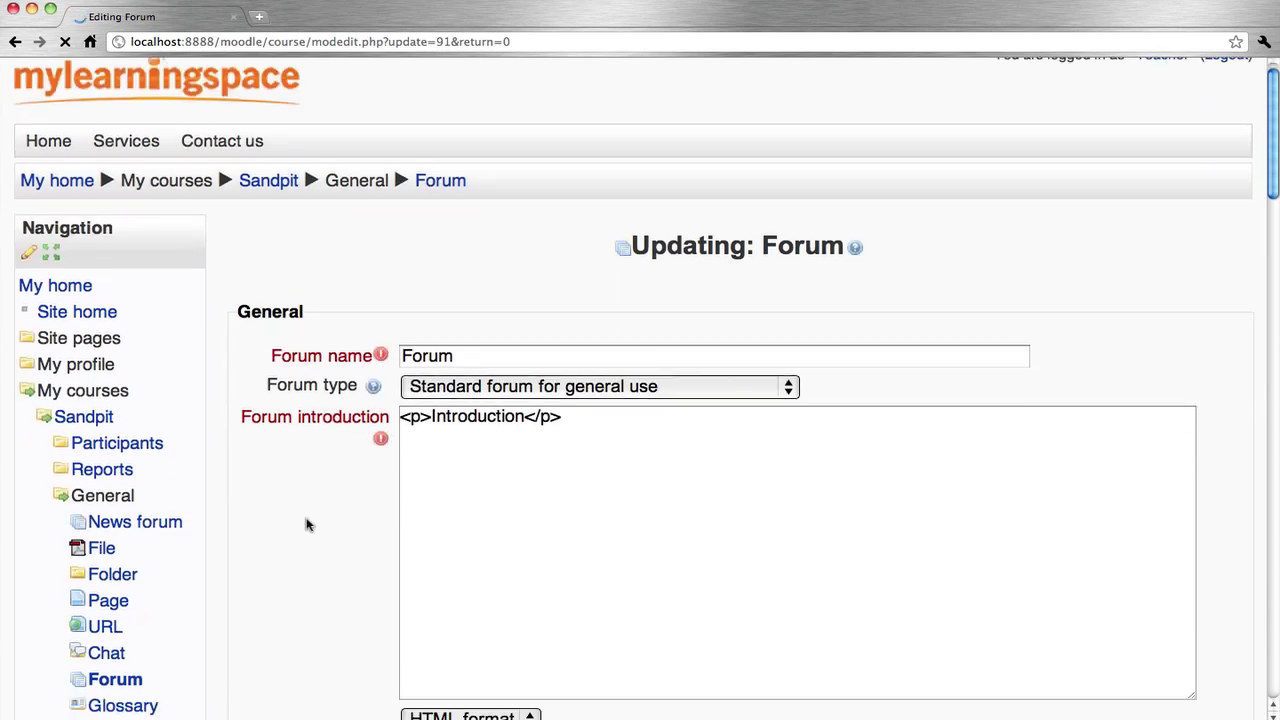
scroll(307, 521, "down", 7)
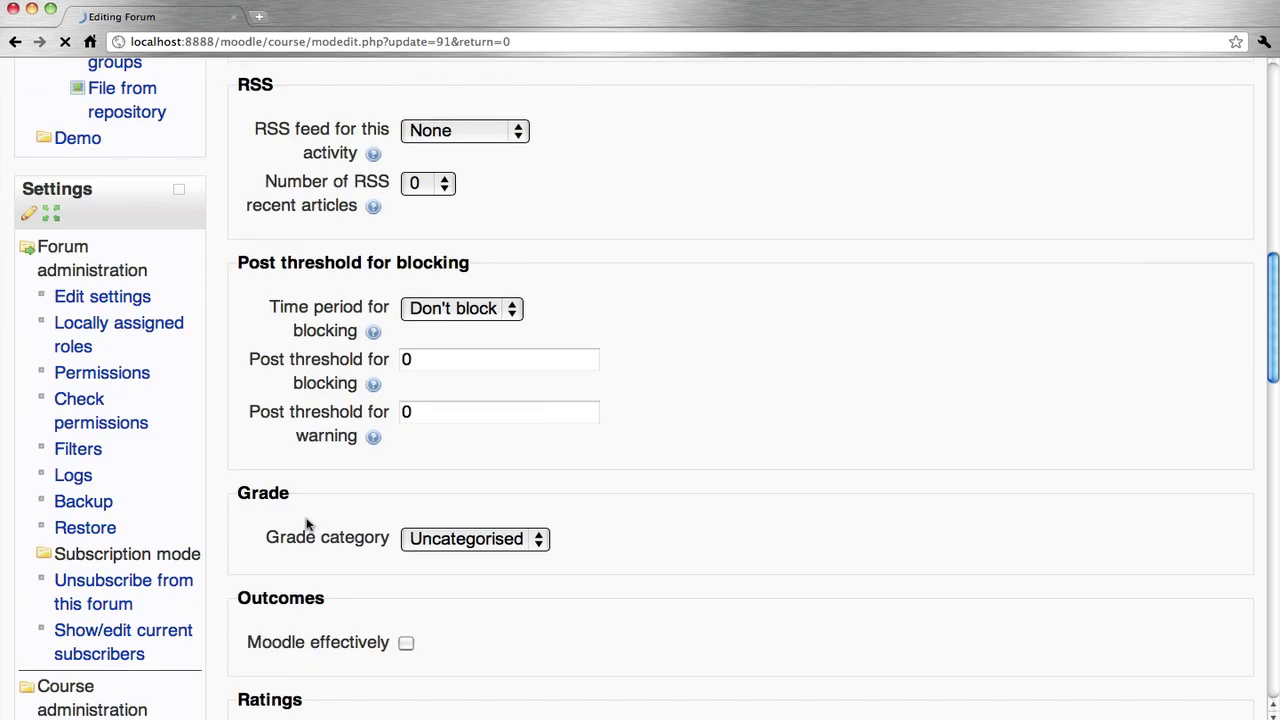
scroll(307, 523, "down", 15)
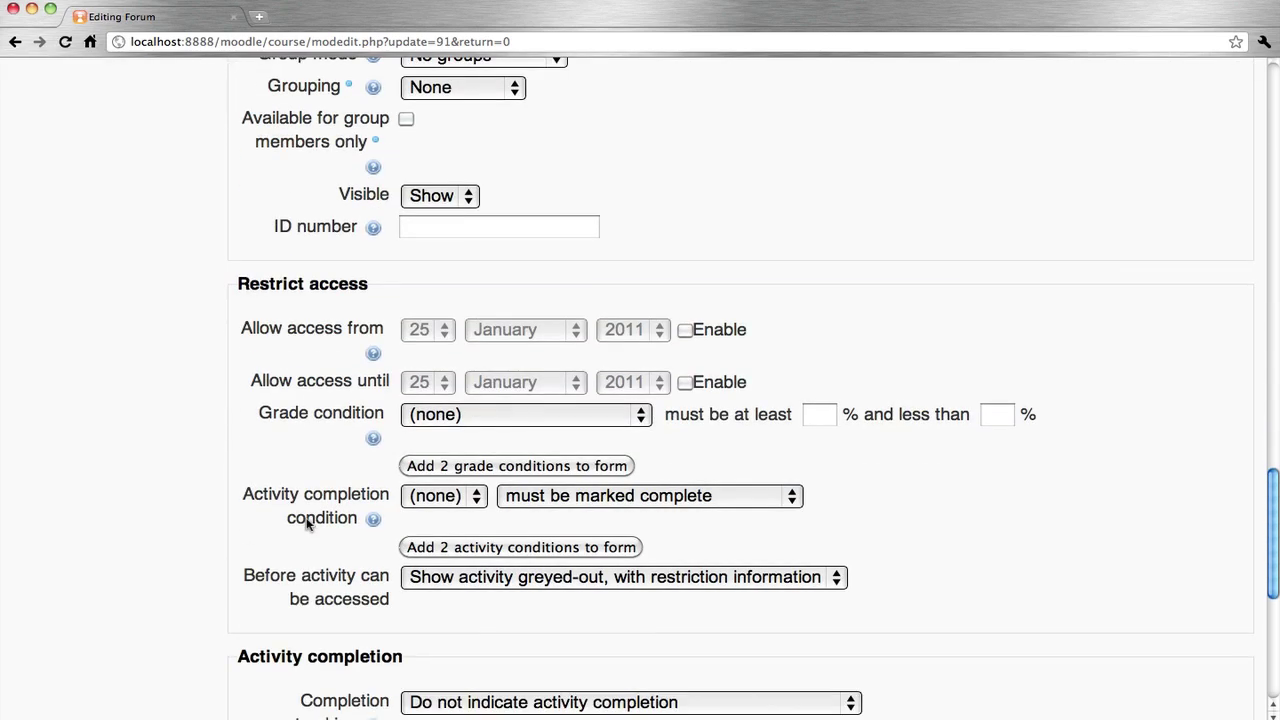
scroll(307, 523, "down", 3)
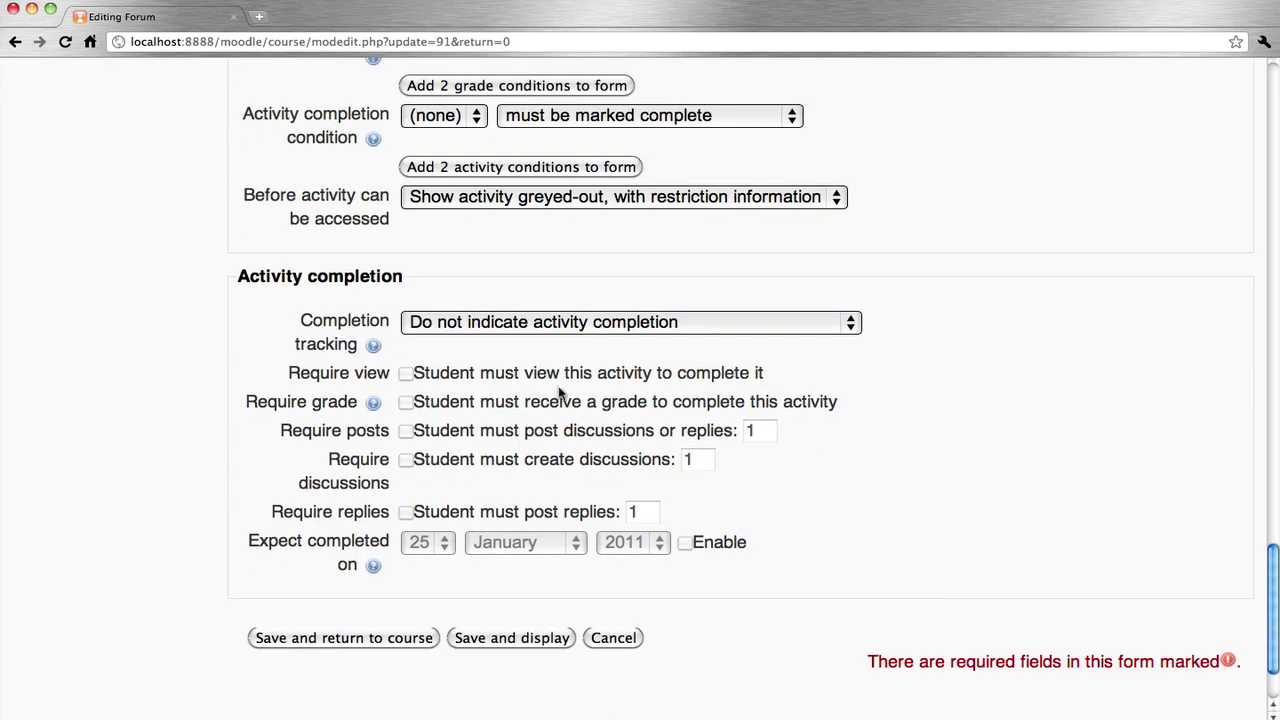
left_click(650, 328)
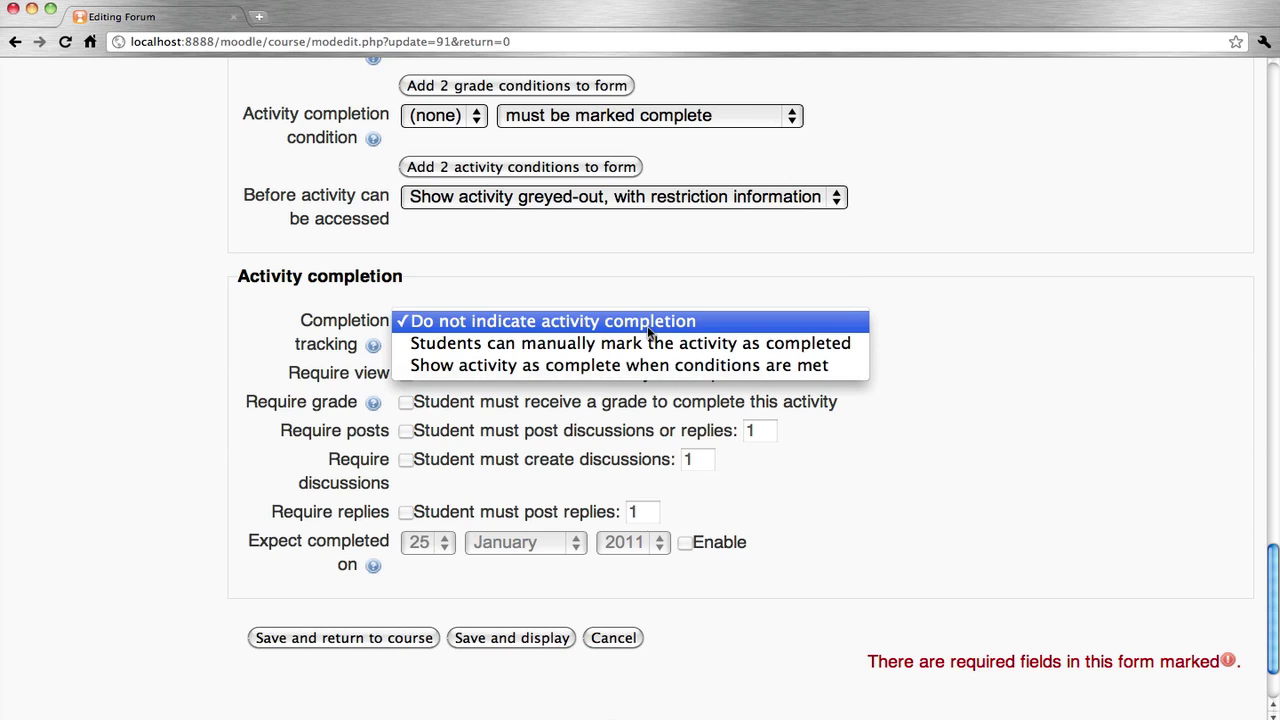
left_click(692, 373)
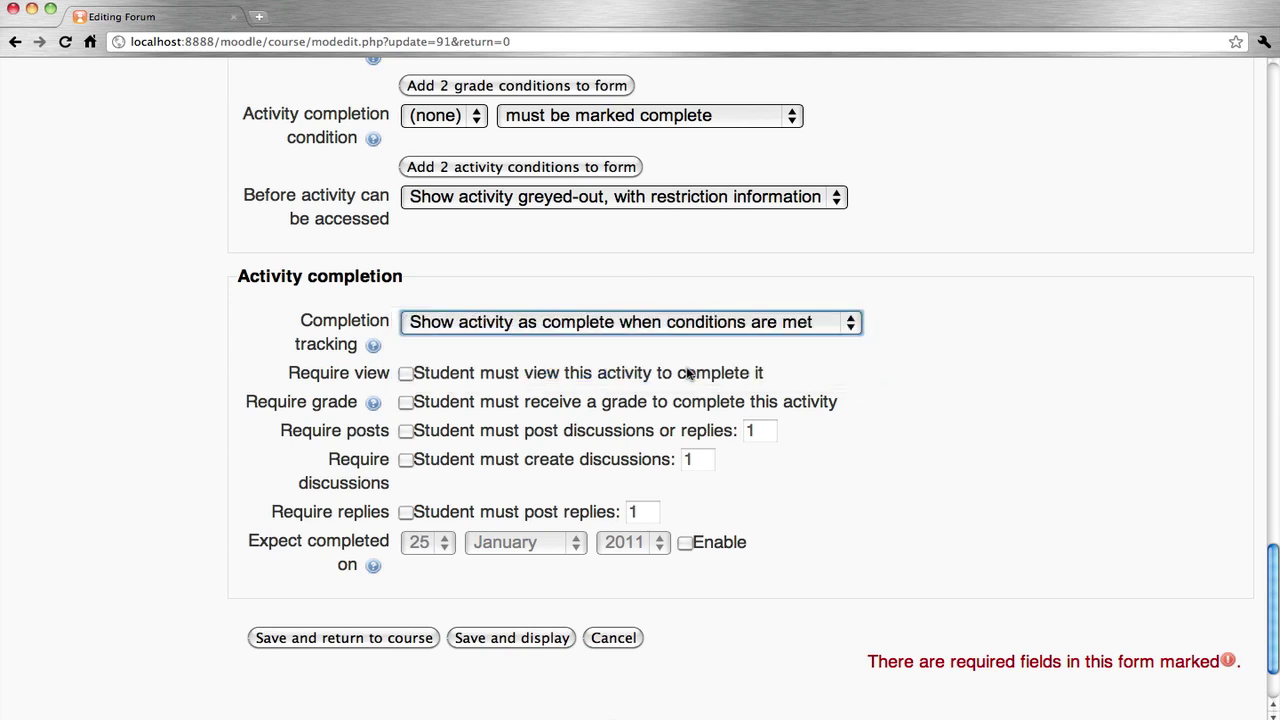
left_click(406, 373)
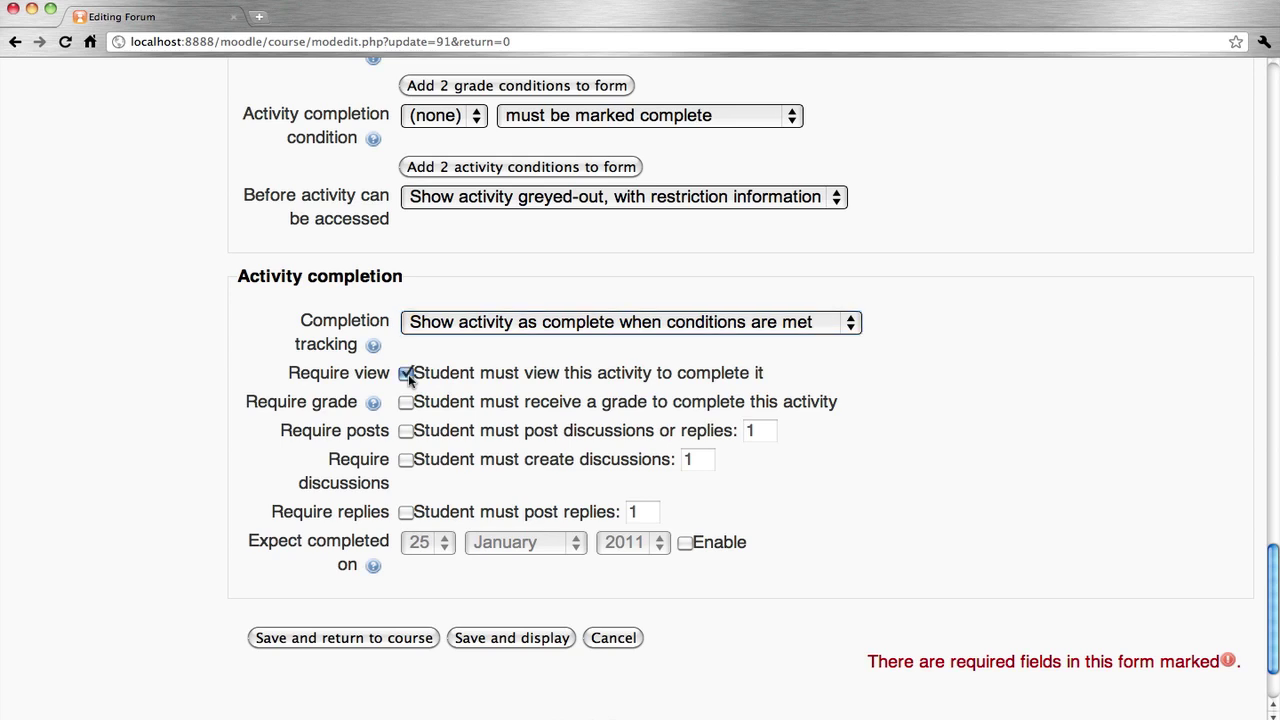
left_click(343, 638)
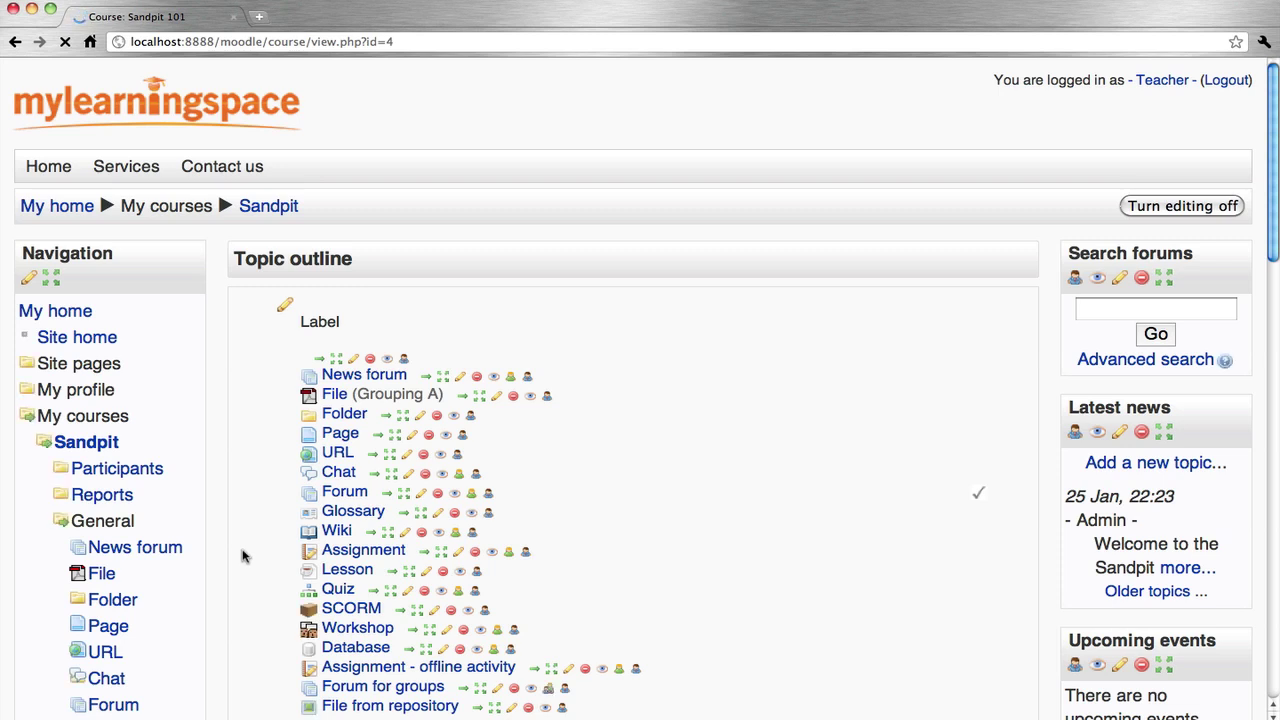
- In the settings of the online Assignment, restrict access with the activity completion condition that Forum must be marked complete
scroll(242, 557, "down", 1)
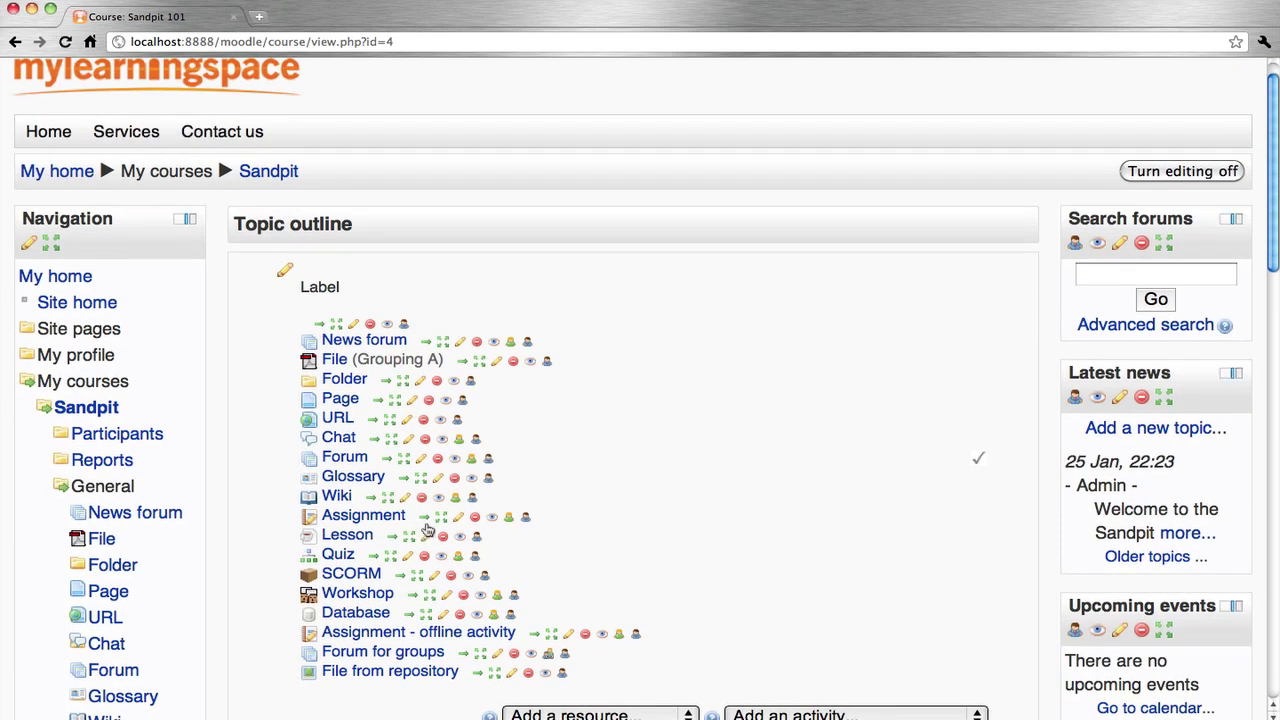
left_click(457, 516)
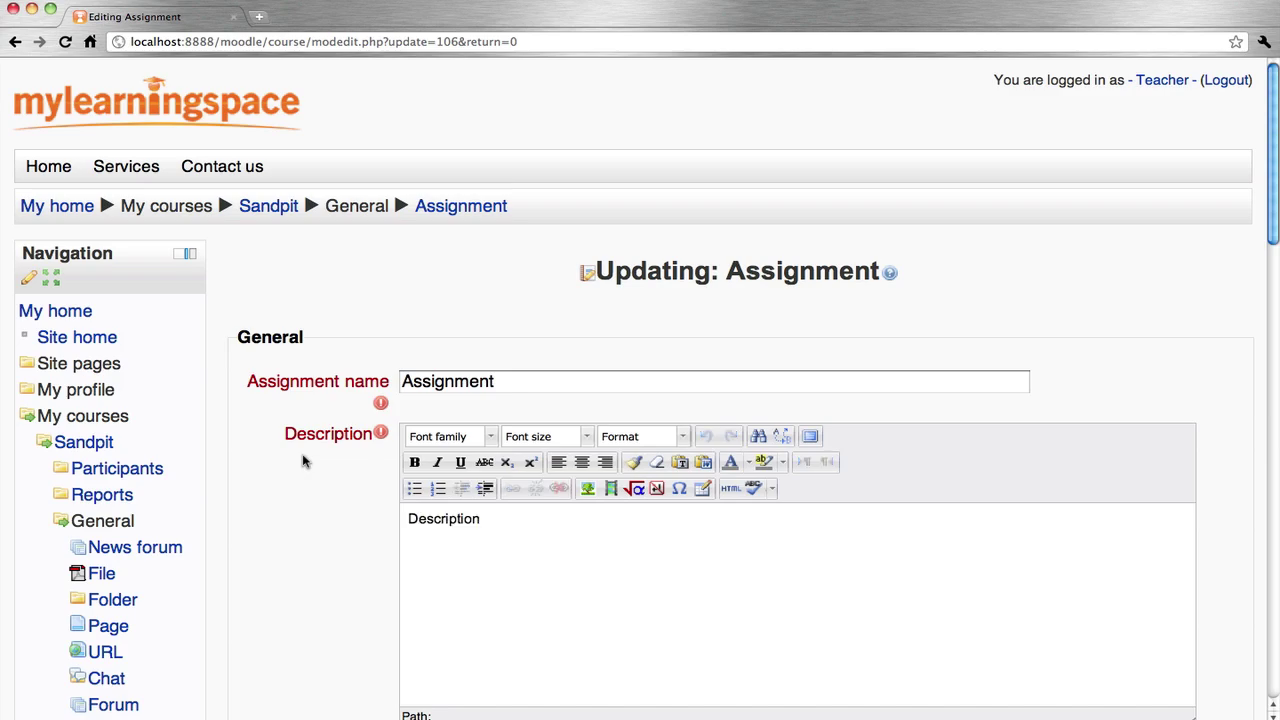
scroll(304, 461, "down", 10)
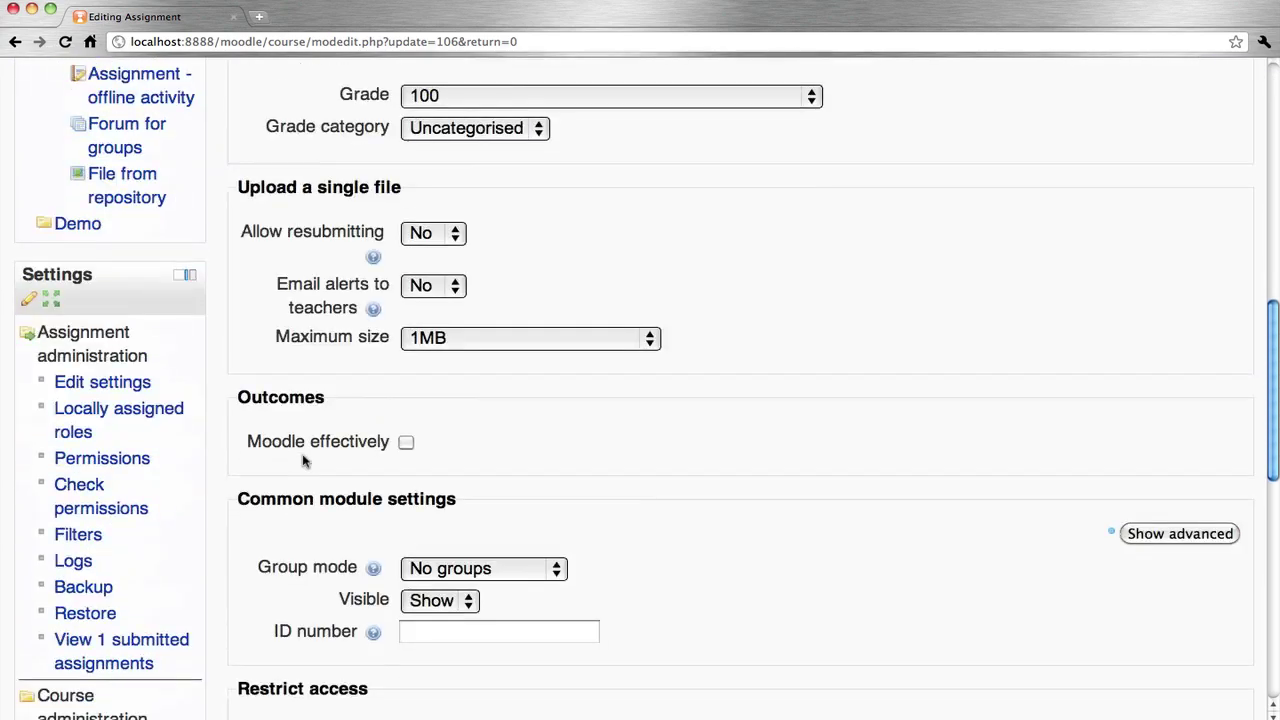
scroll(304, 461, "down", 8)
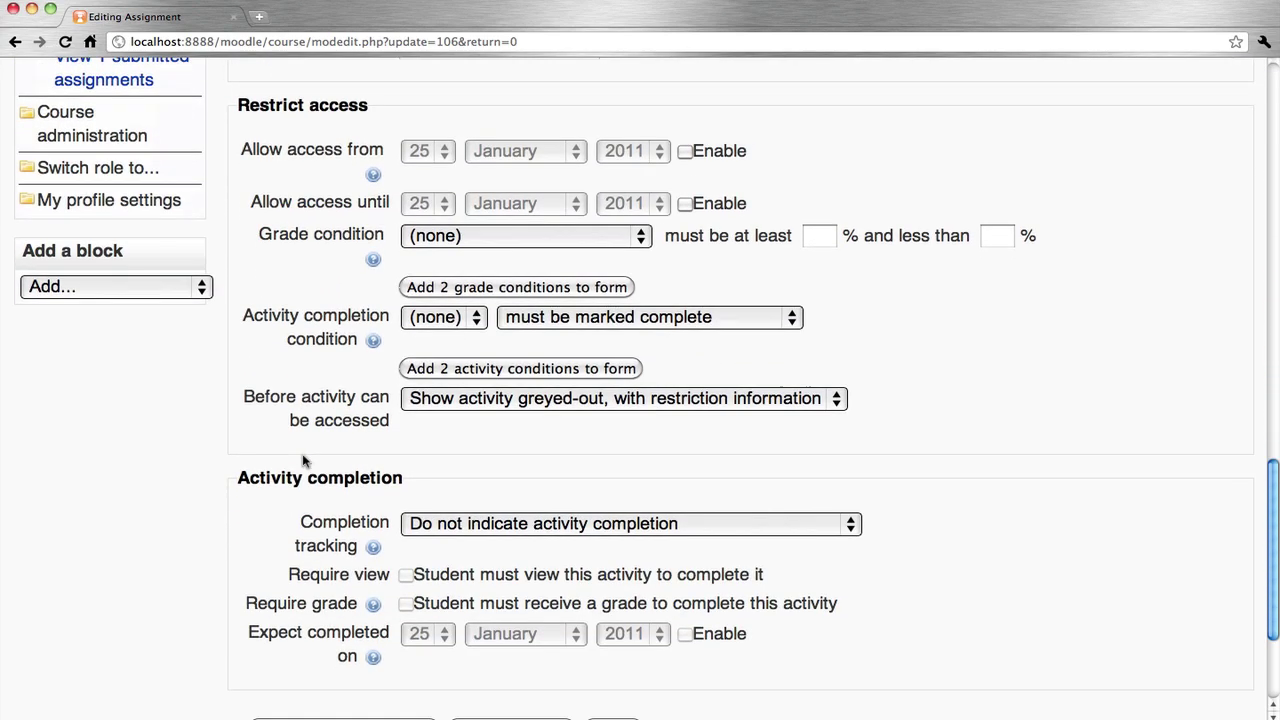
left_click(447, 322)
left_click(447, 340)
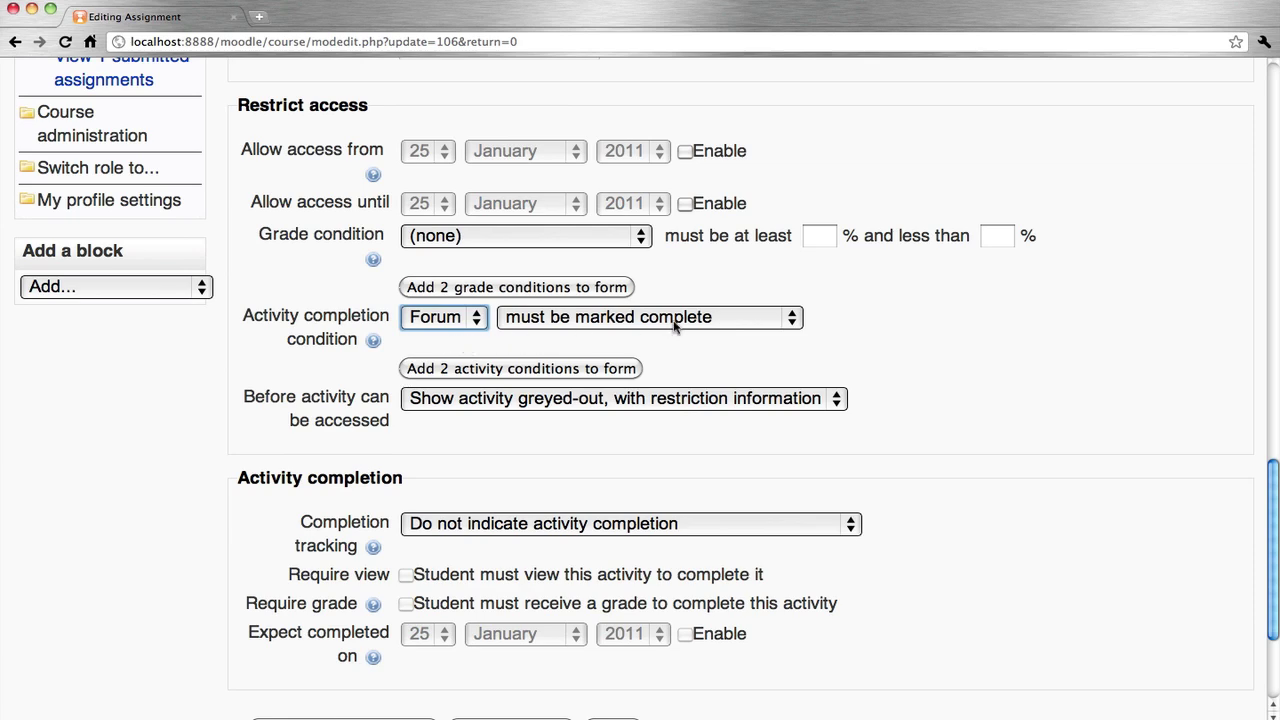
- Set the Assignment to show as complete when conditions are met, require a grade, and save back to the course
scroll(622, 432, "down", 3)
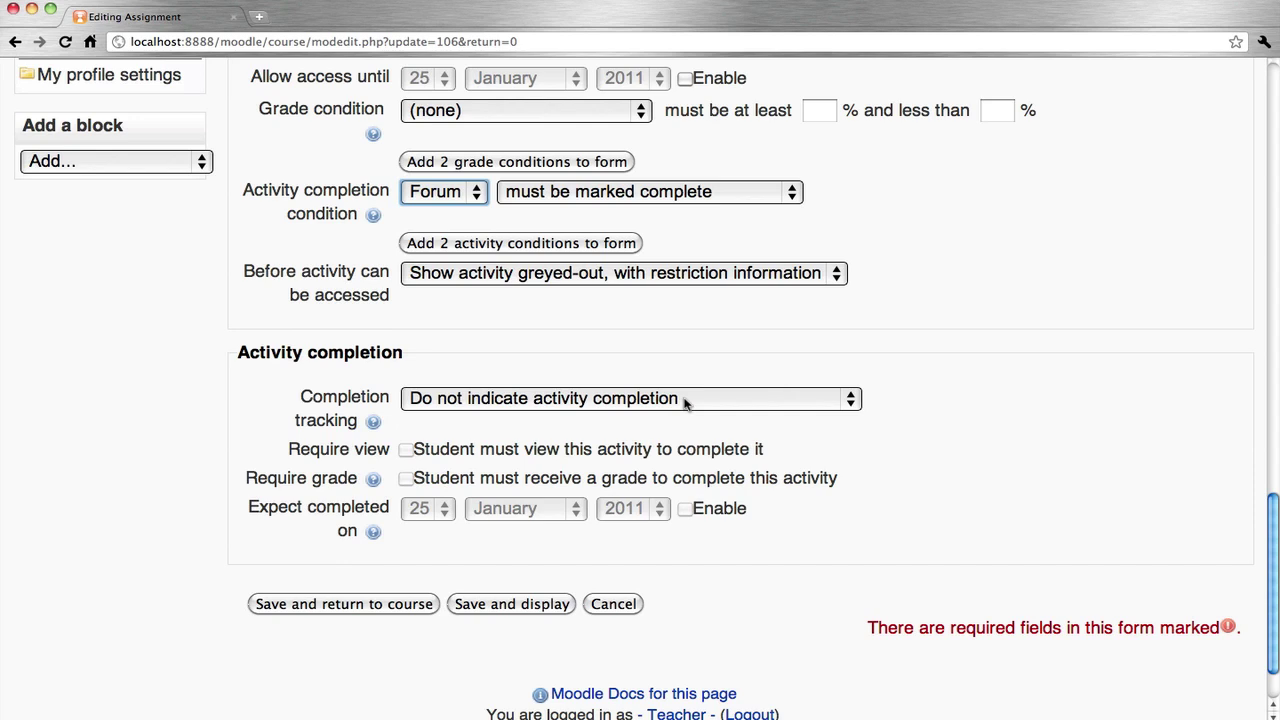
left_click(686, 400)
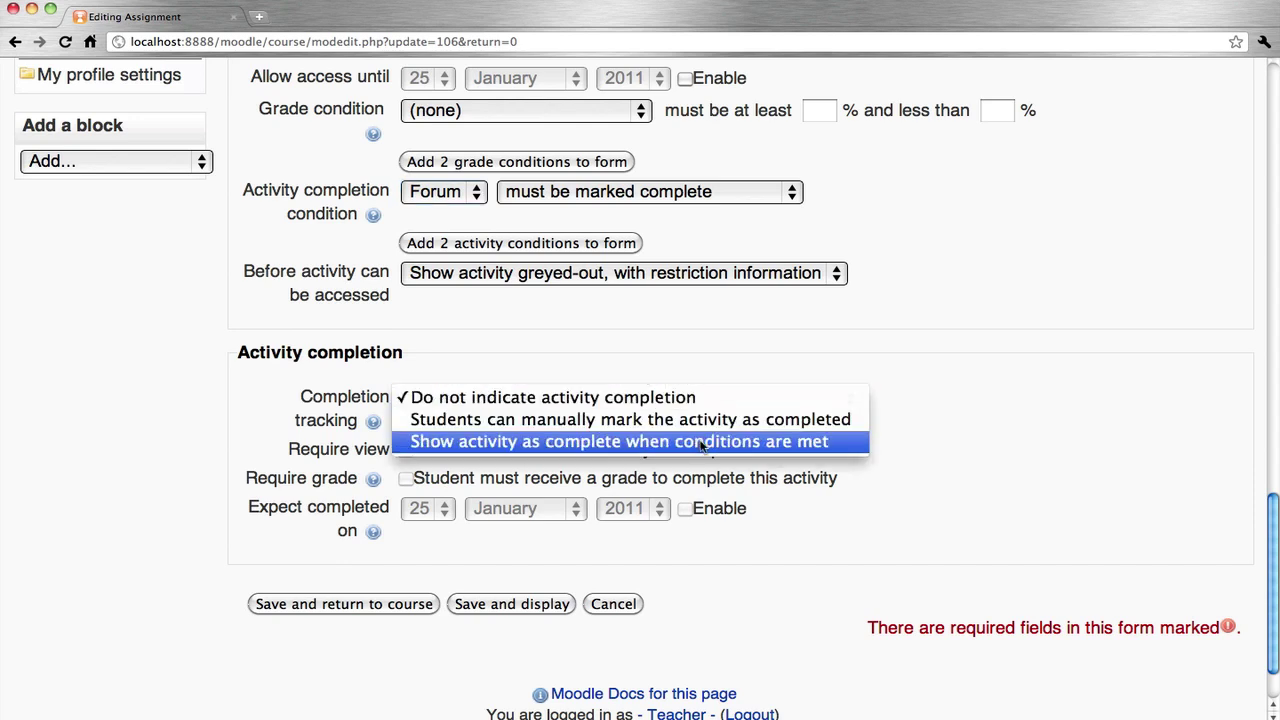
left_click(770, 448)
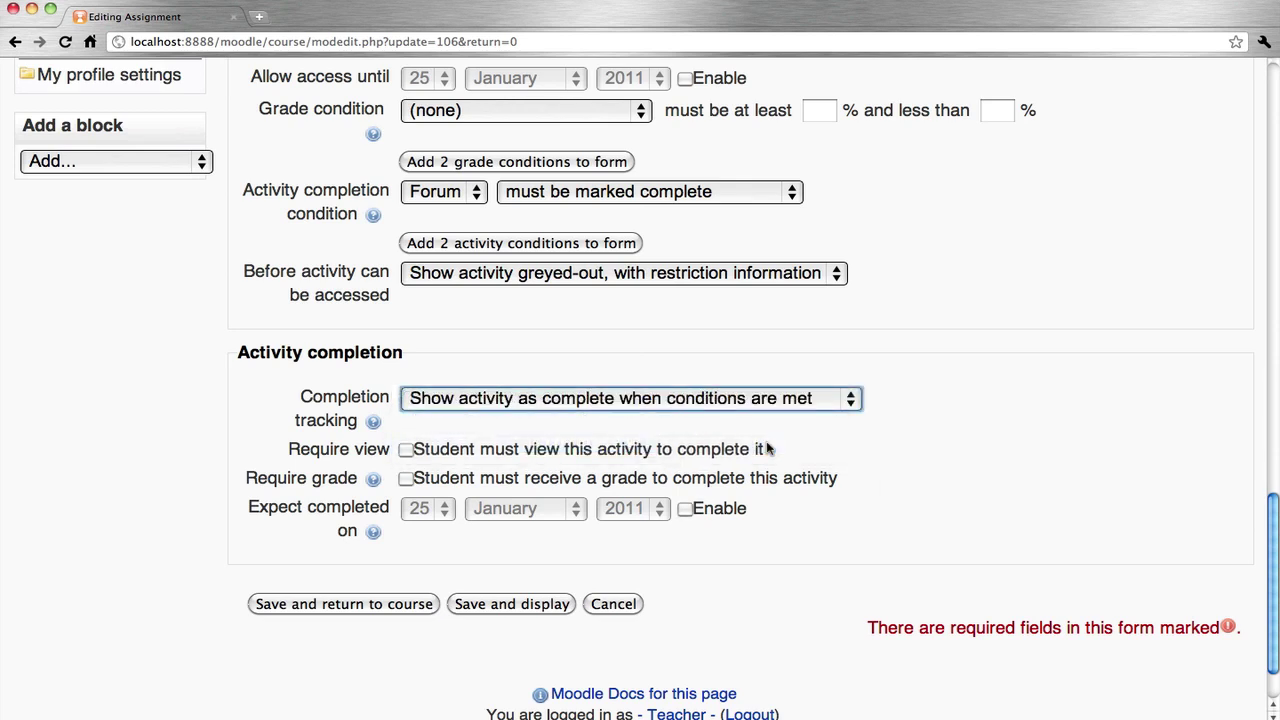
left_click(405, 480)
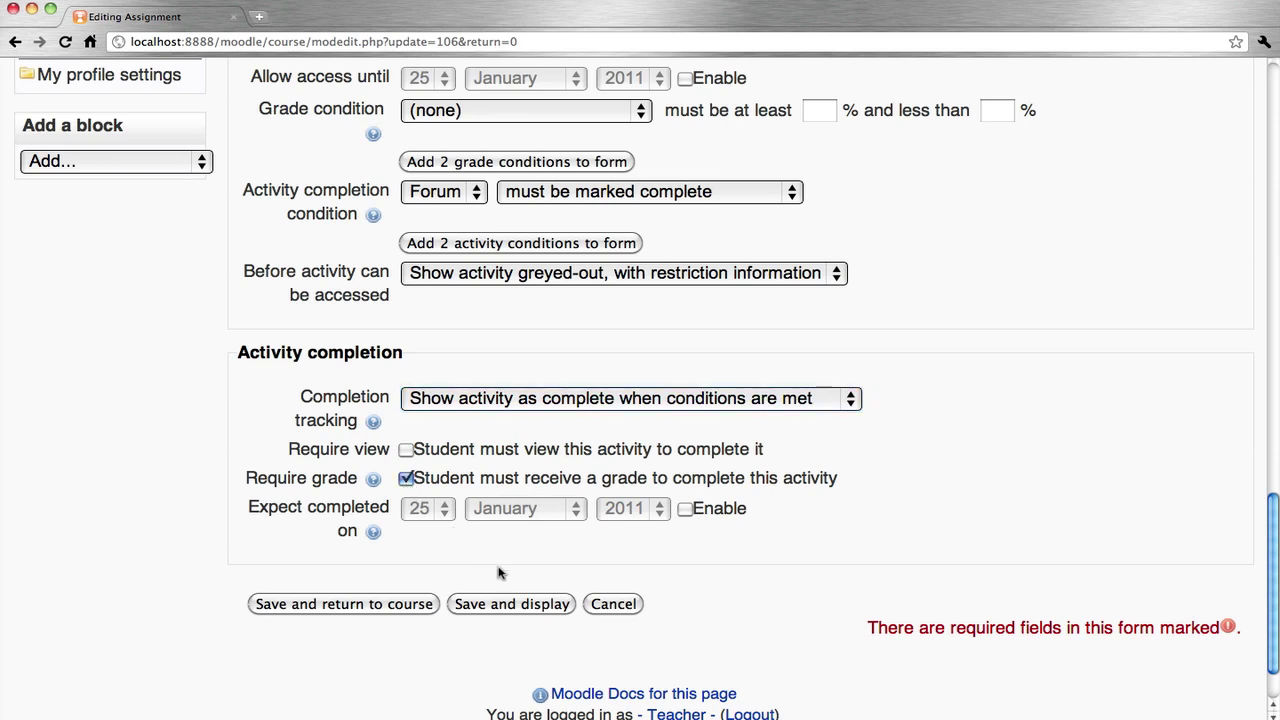
left_click(355, 602)
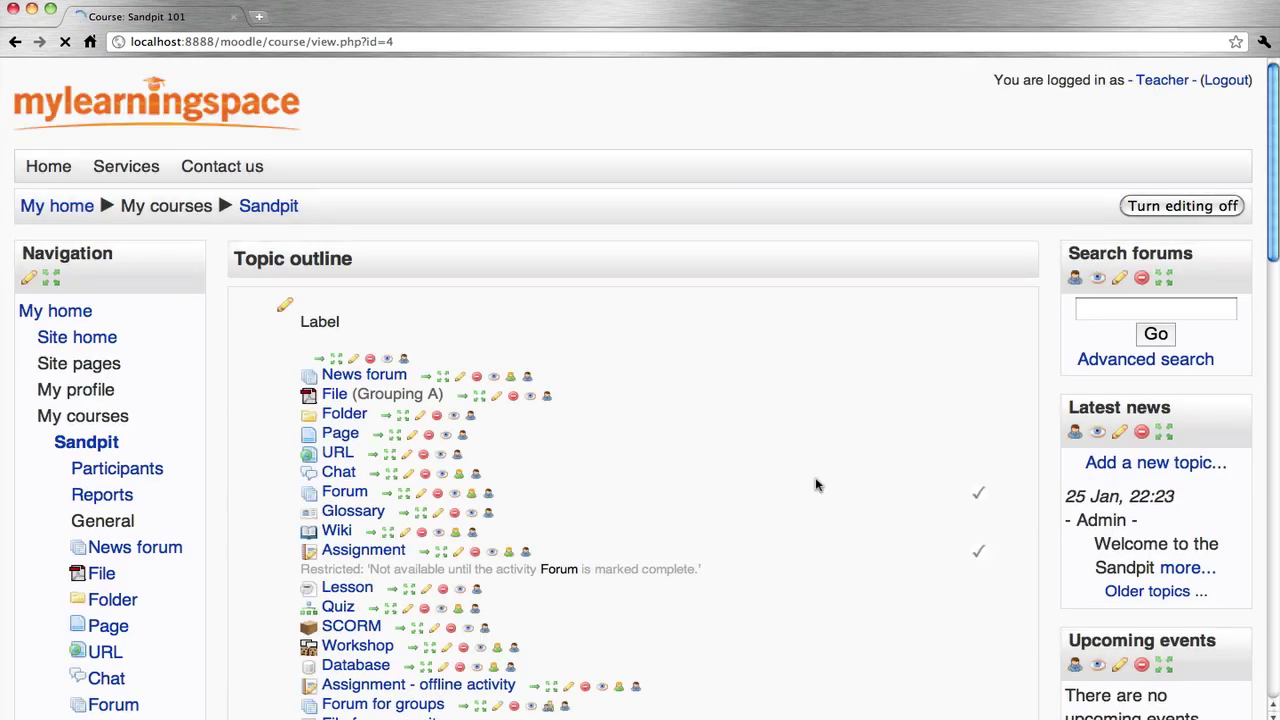
- In the Quiz settings, restrict access with the activity completion condition that Assignment must be marked complete
scroll(815, 485, "down", 3)
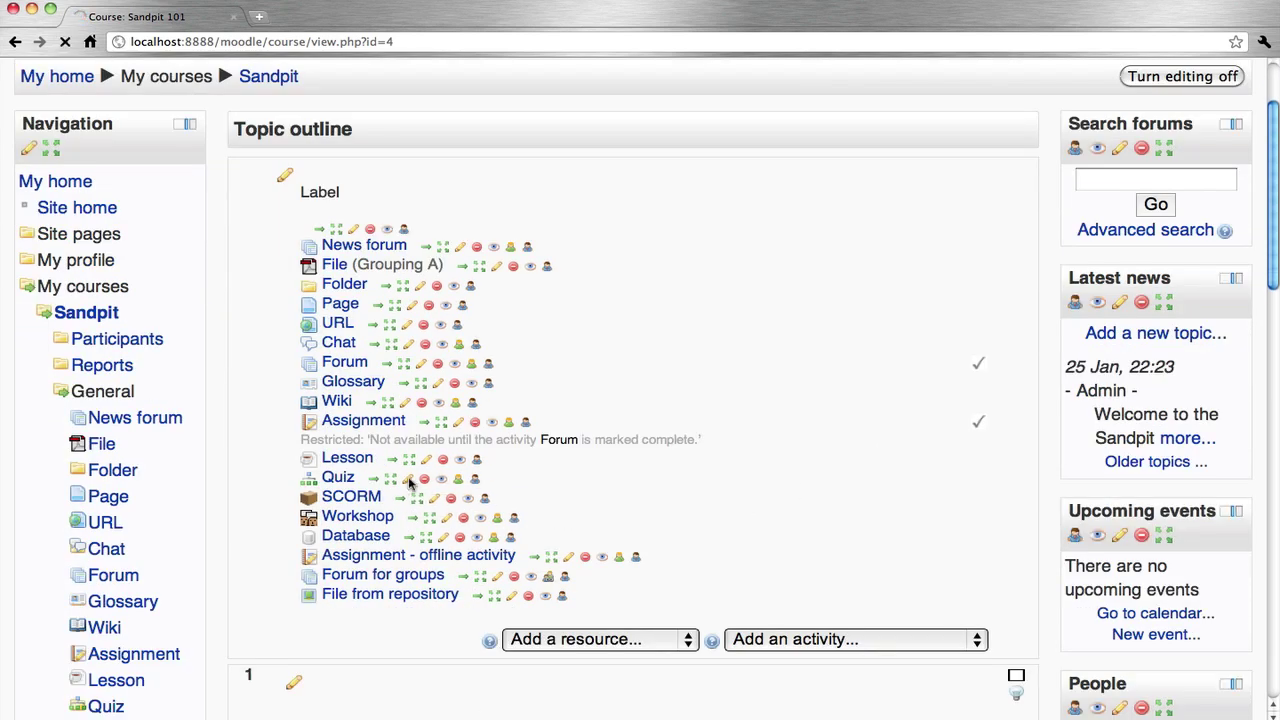
left_click(409, 481)
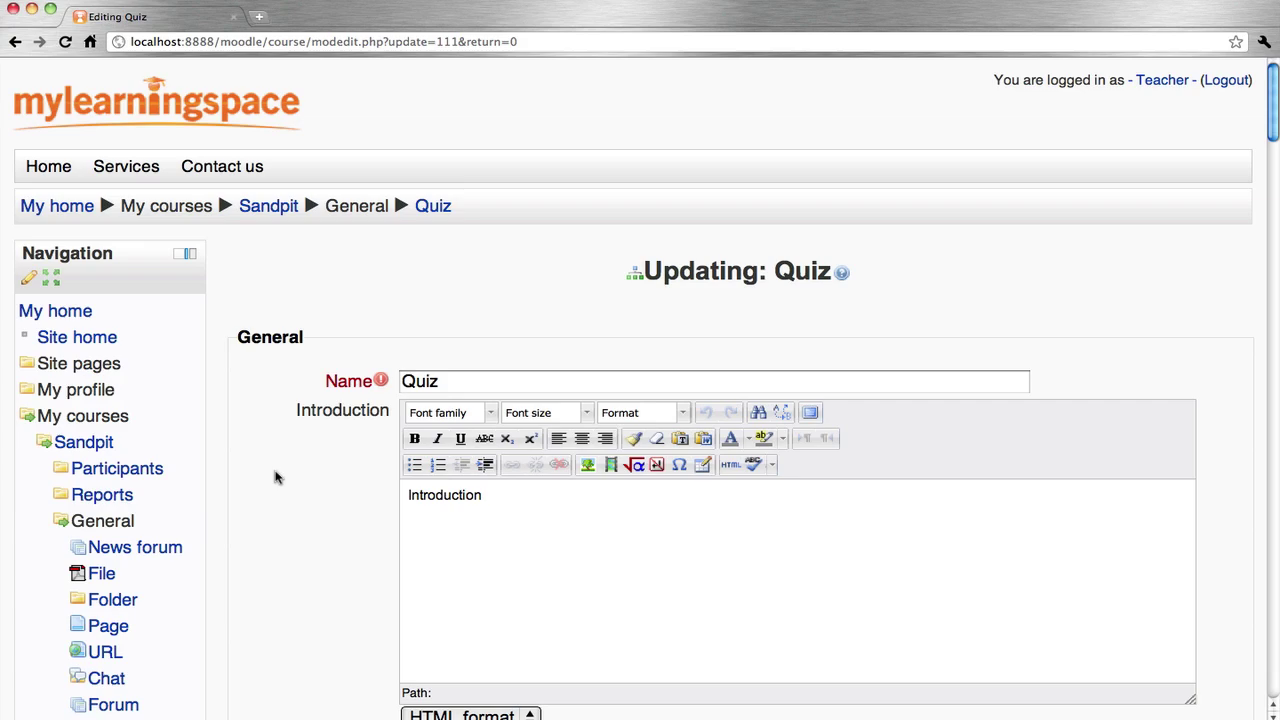
scroll(276, 478, "down", 20)
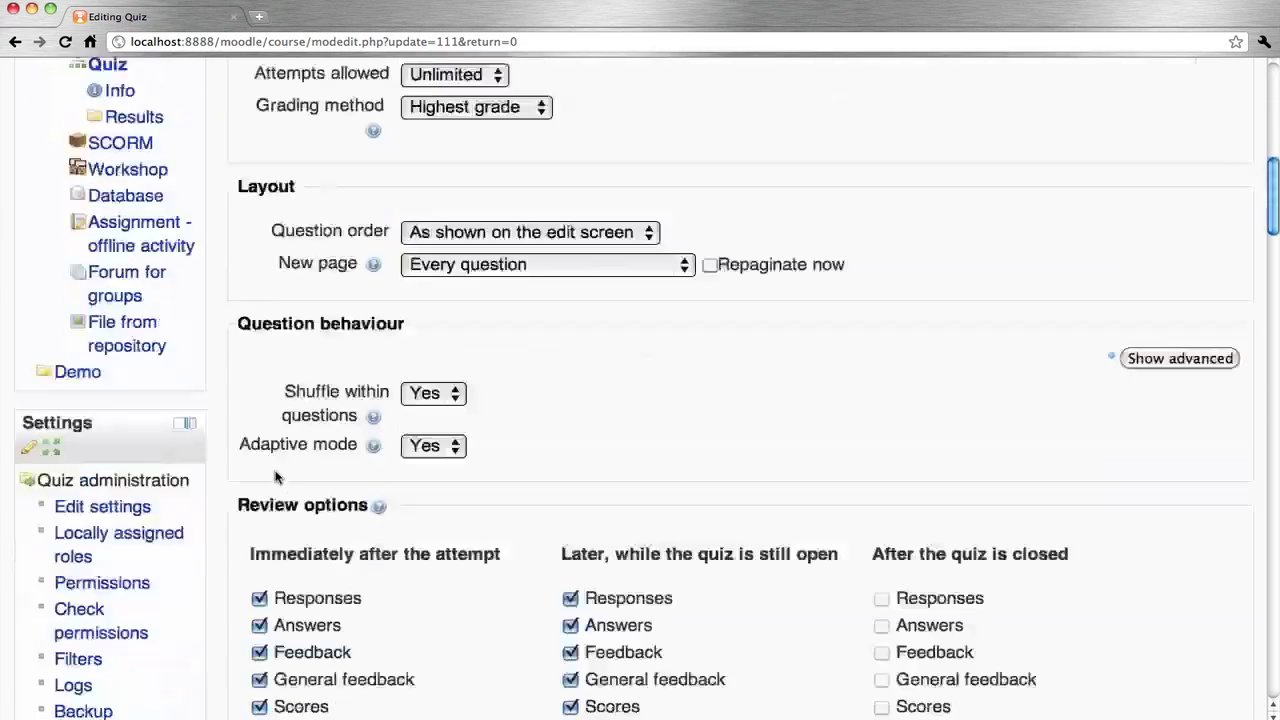
scroll(276, 478, "down", 20)
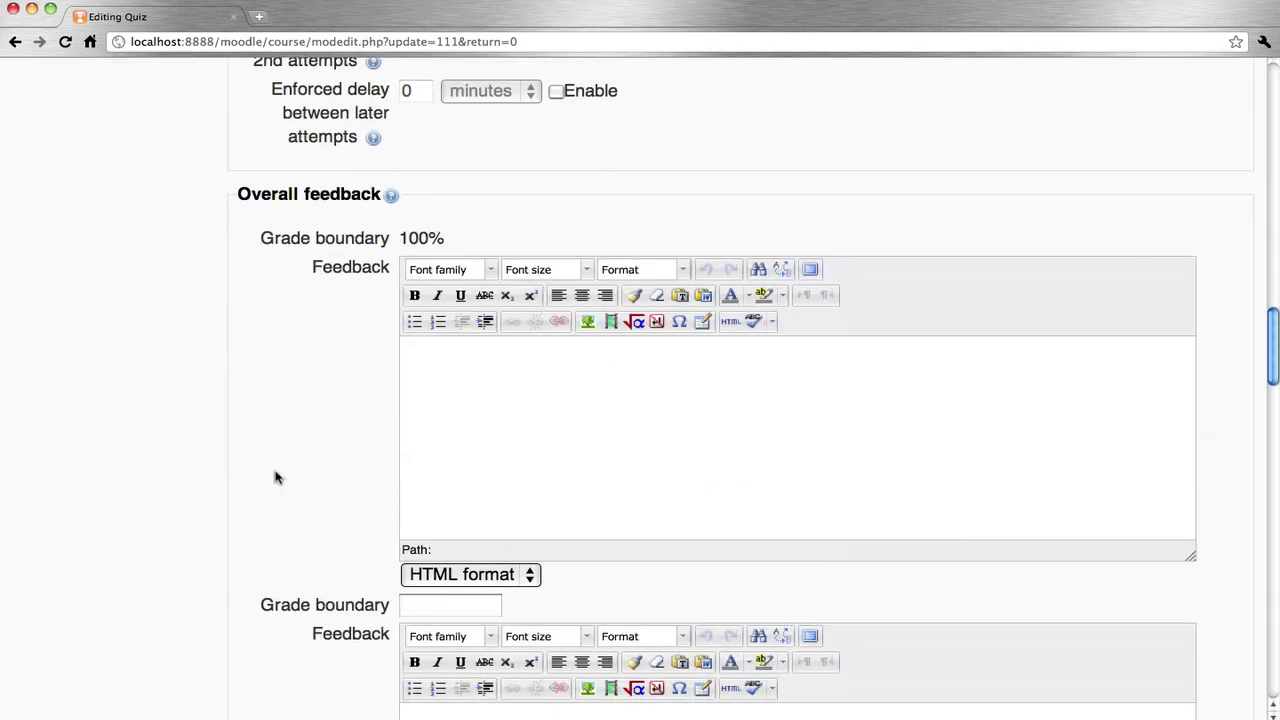
scroll(276, 478, "down", 12)
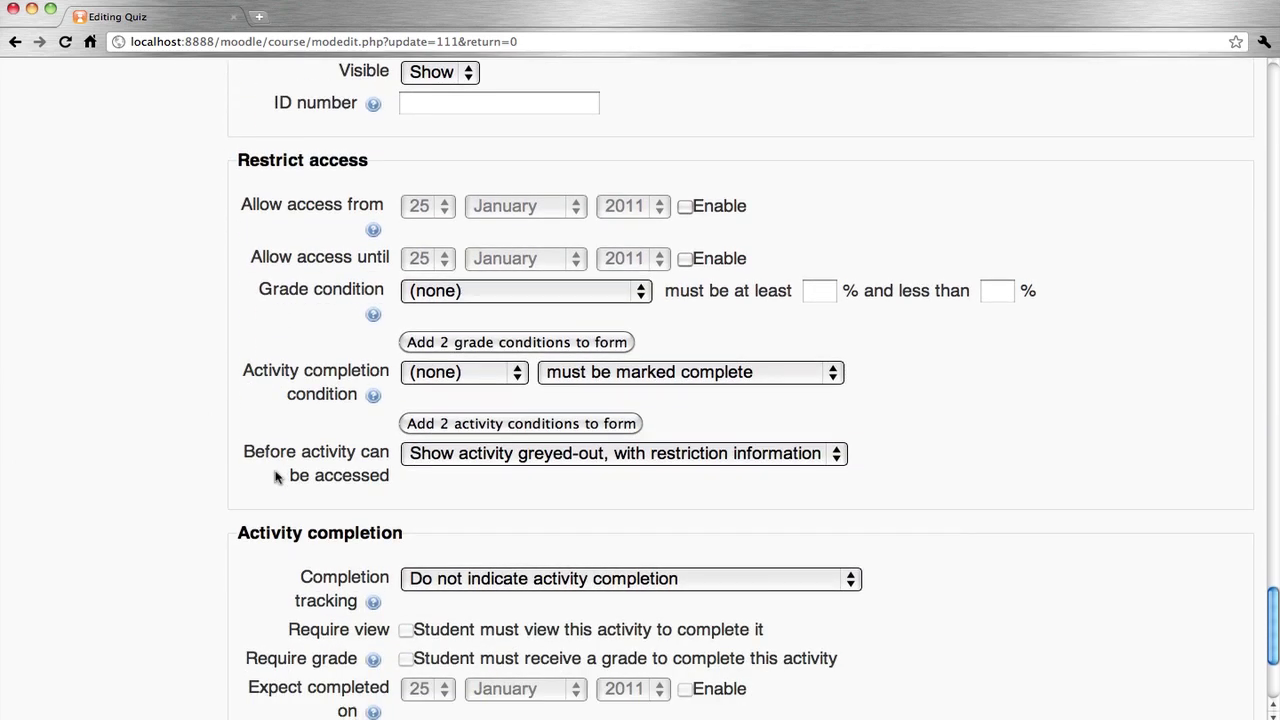
left_click(472, 378)
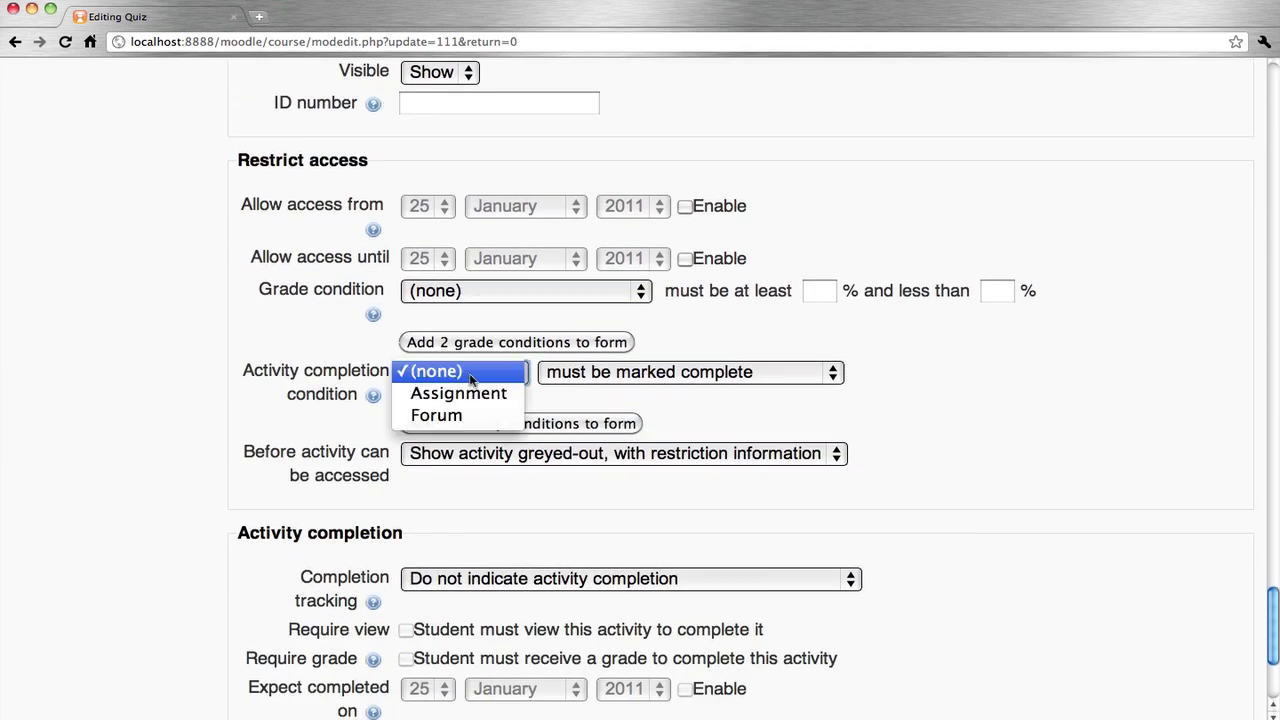
left_click(472, 396)
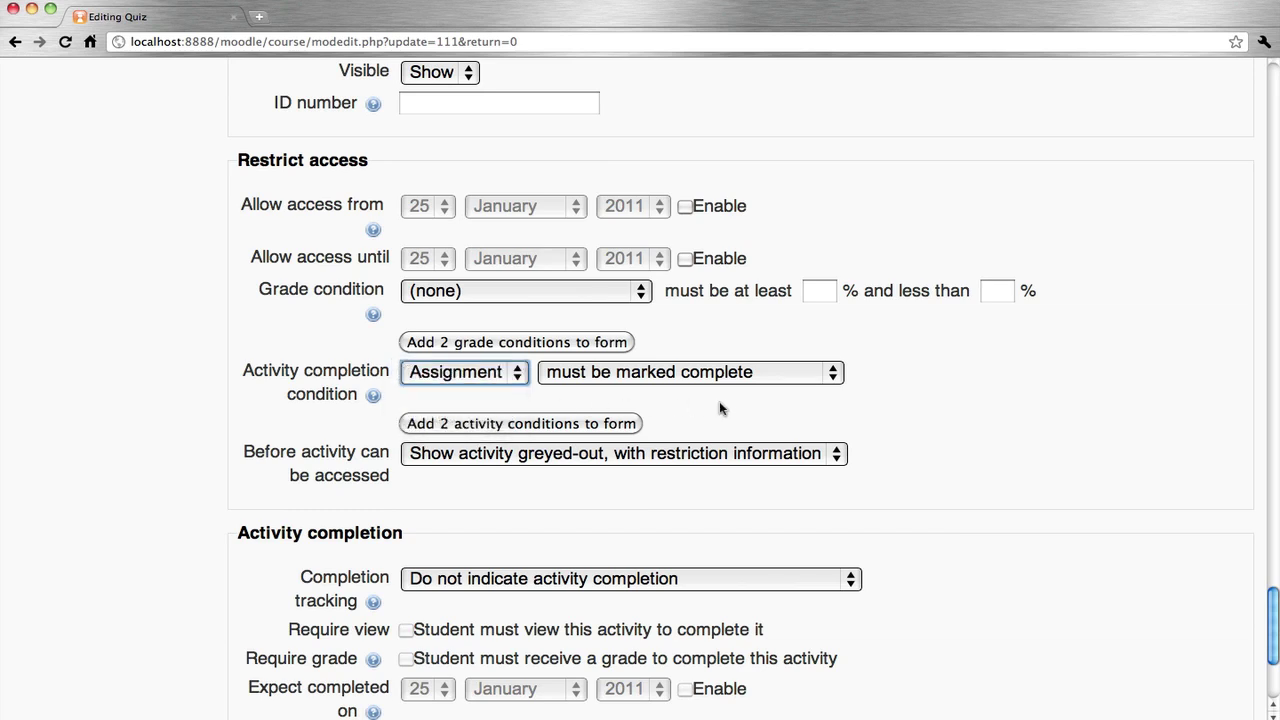
- Set the Quiz to show as complete when conditions are met, require a grade, and save back to the course
scroll(840, 410, "down", 3)
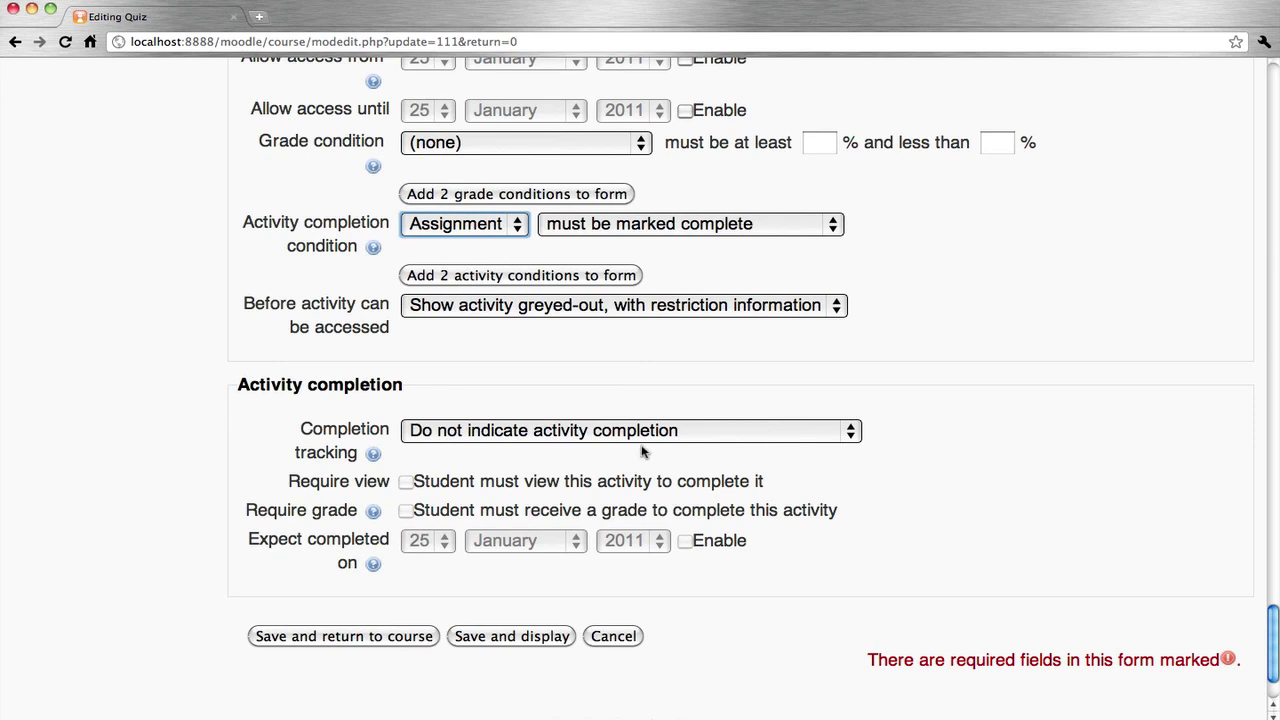
left_click(664, 430)
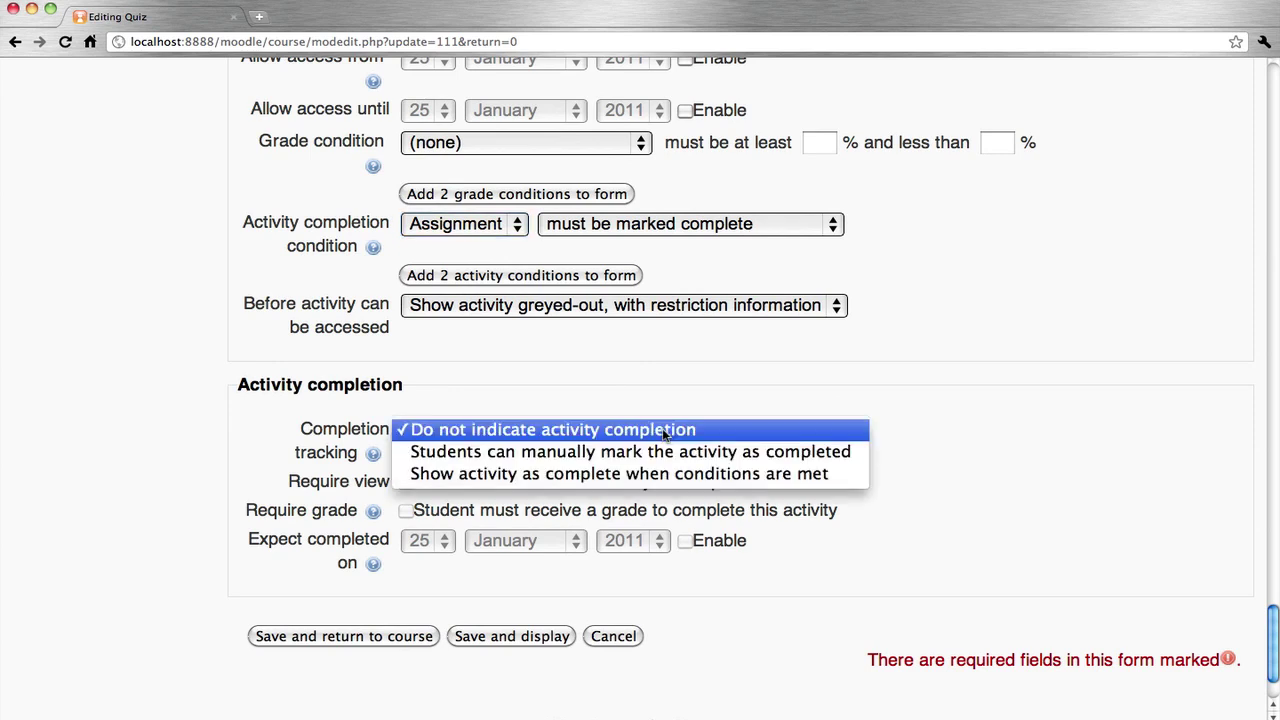
left_click(776, 476)
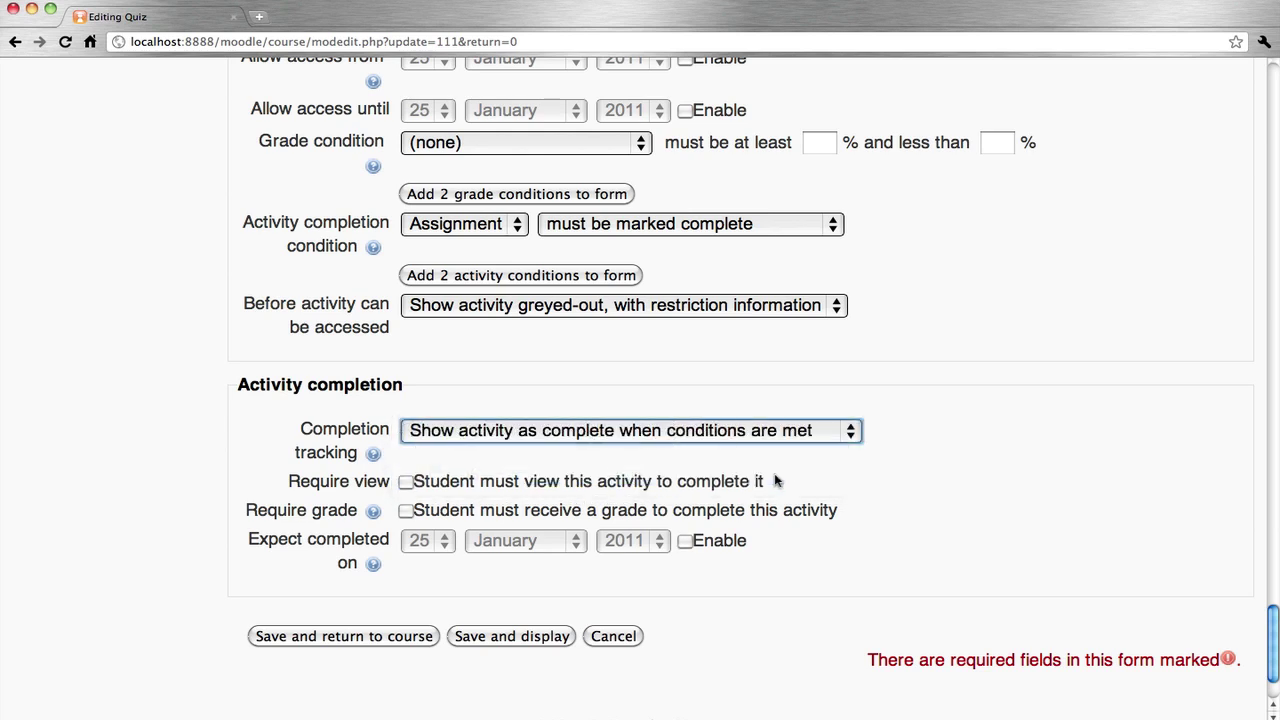
left_click(406, 511)
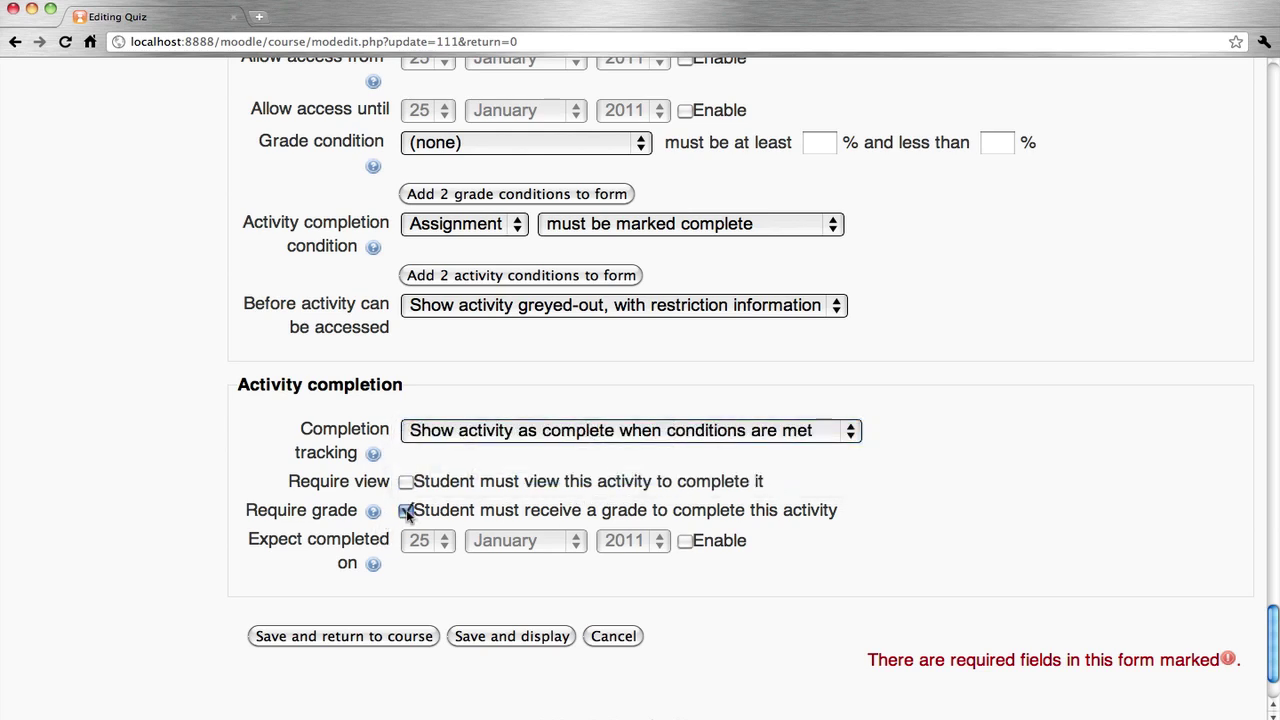
left_click(351, 640)
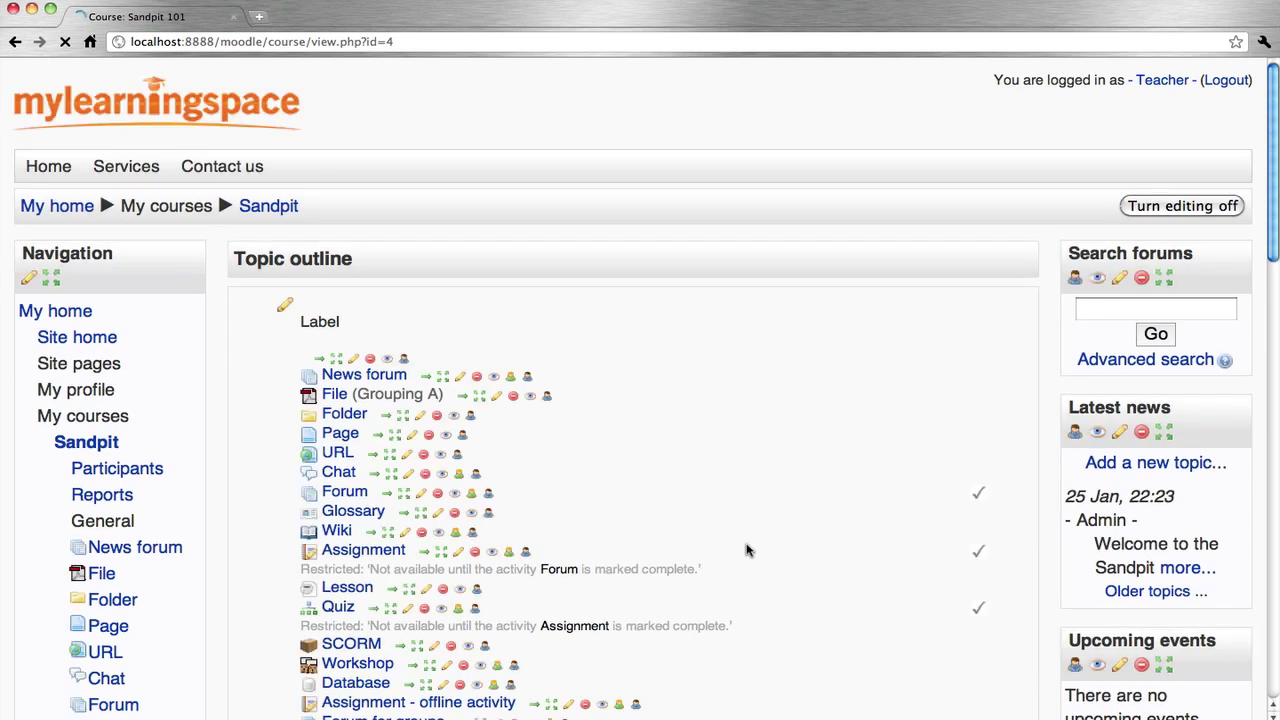
scroll(745, 549, "down", 1)
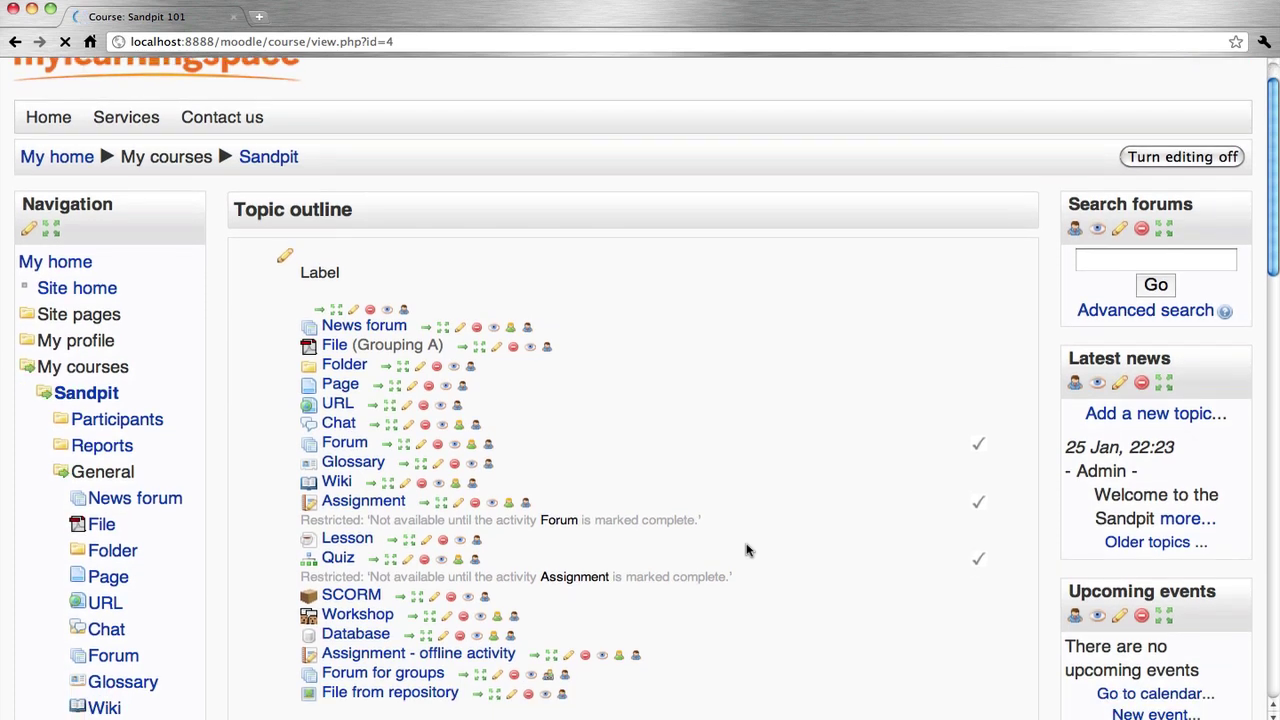
scroll(745, 549, "down", 1)
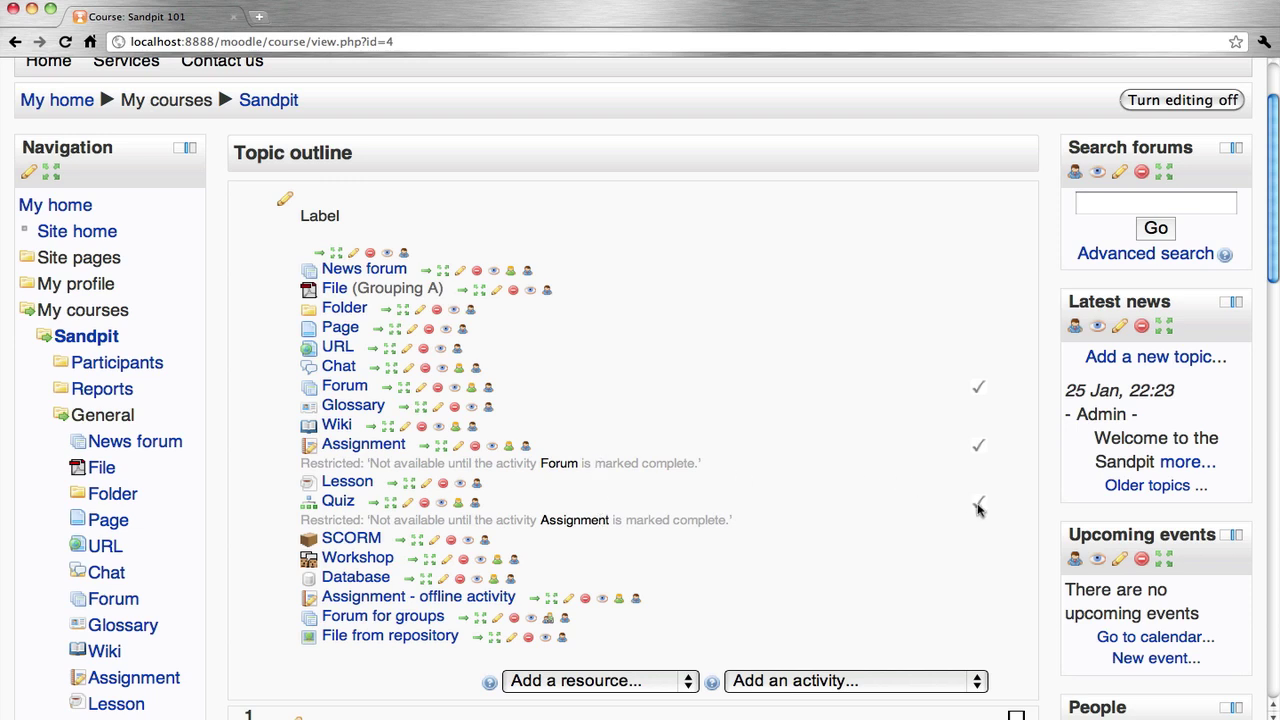
mouse_move(978, 509)
scroll(1014, 485, "up", 2)
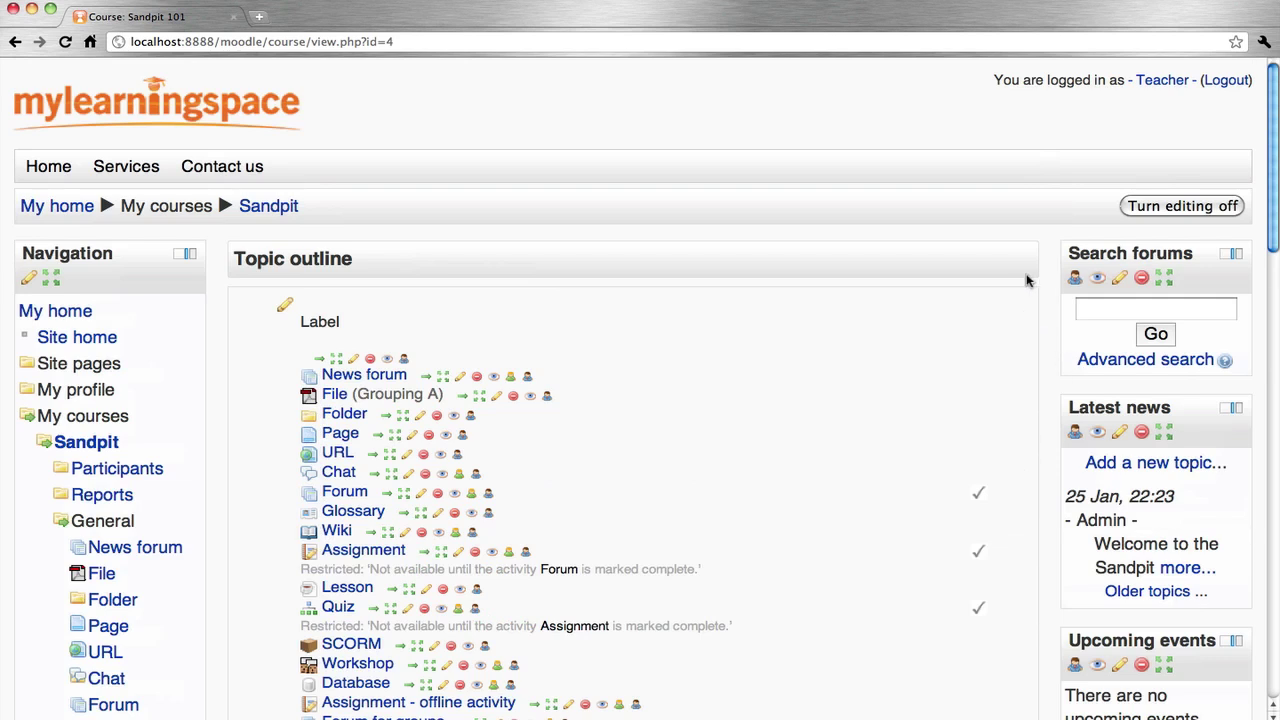
- Log out of the teacher account and log in as student2, entering the account password
left_click(1226, 81)
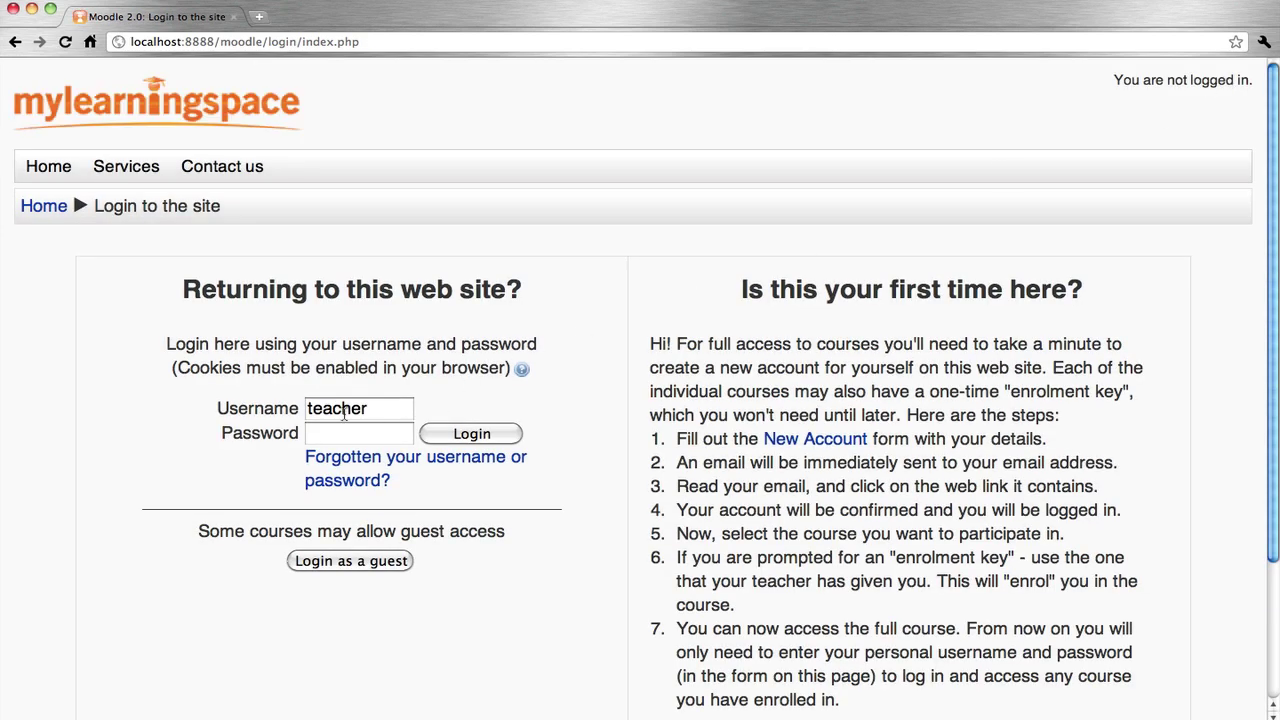
double_click(344, 412)
type("student2")
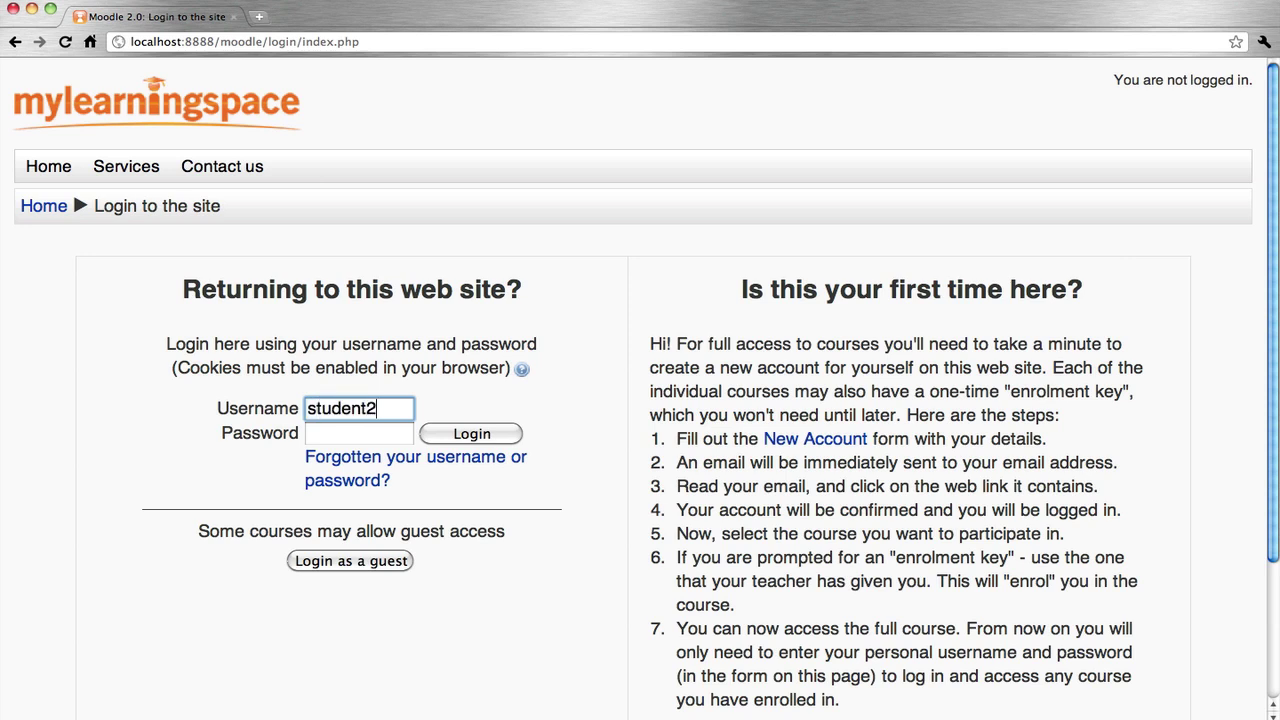
left_click(358, 433)
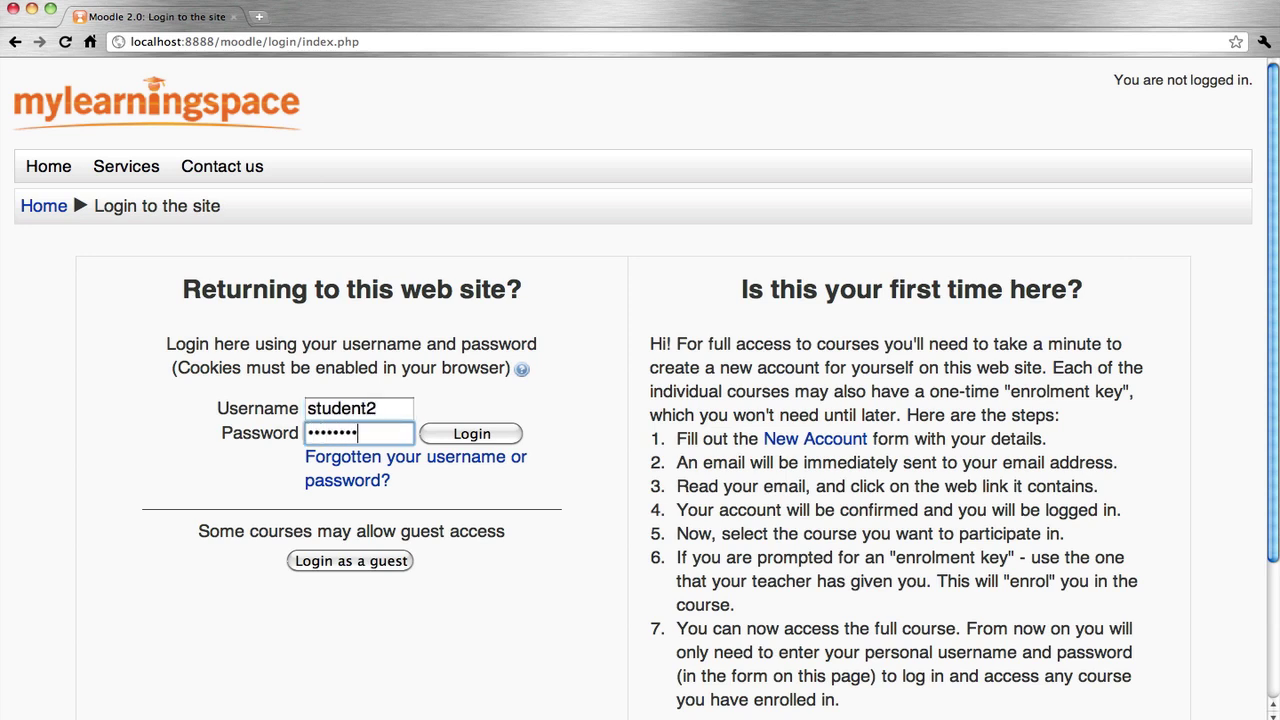
key("Return")
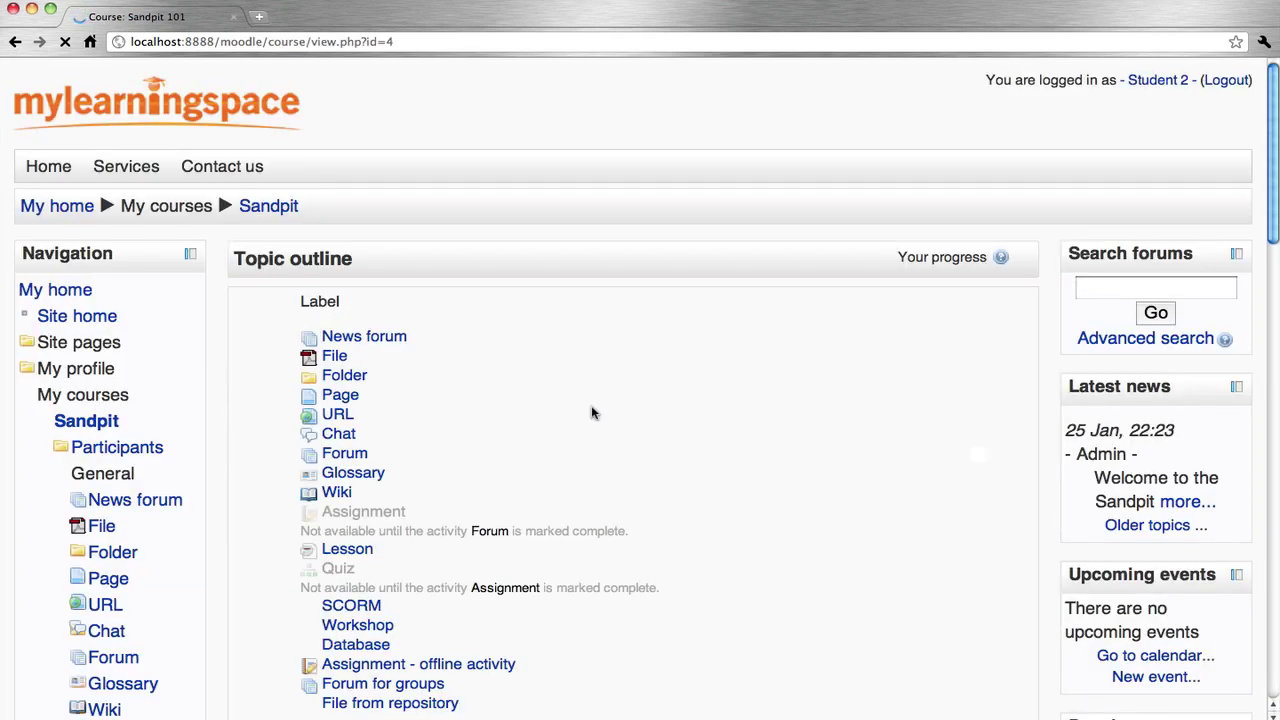
- View the Hello world discussion in the Forum activity and return to the Sandpit course page
left_click(343, 458)
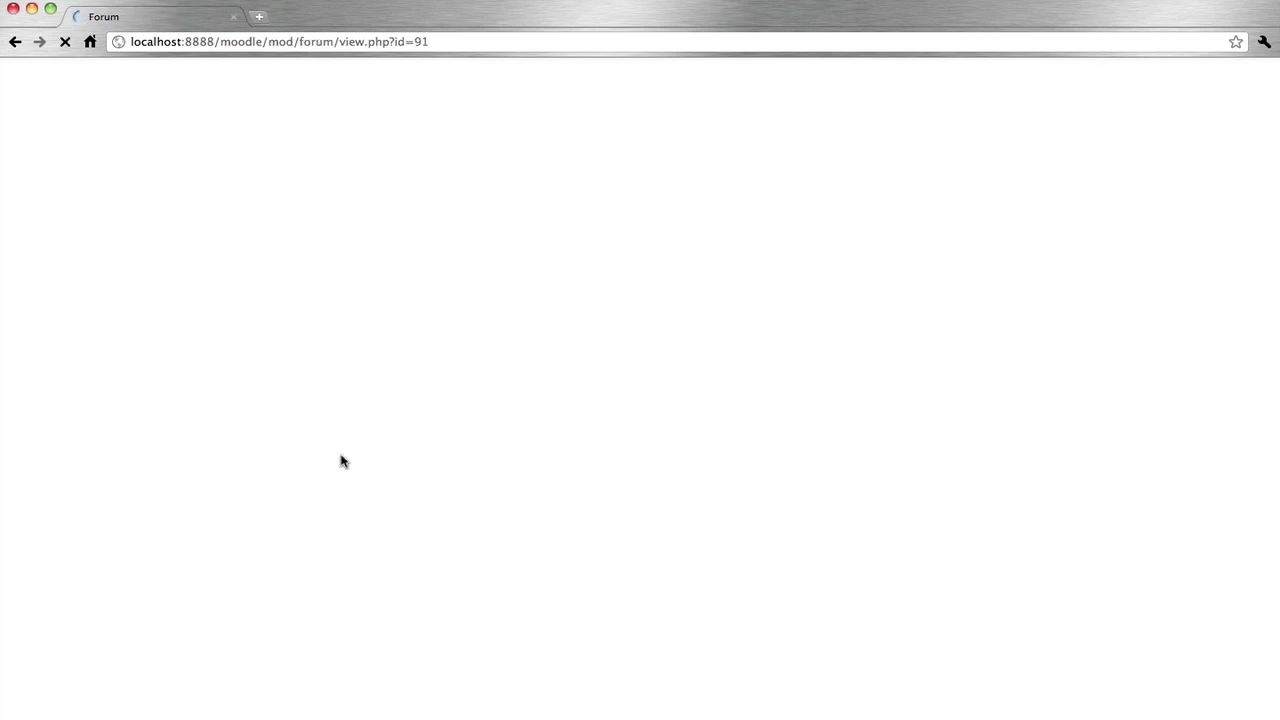
left_click(367, 474)
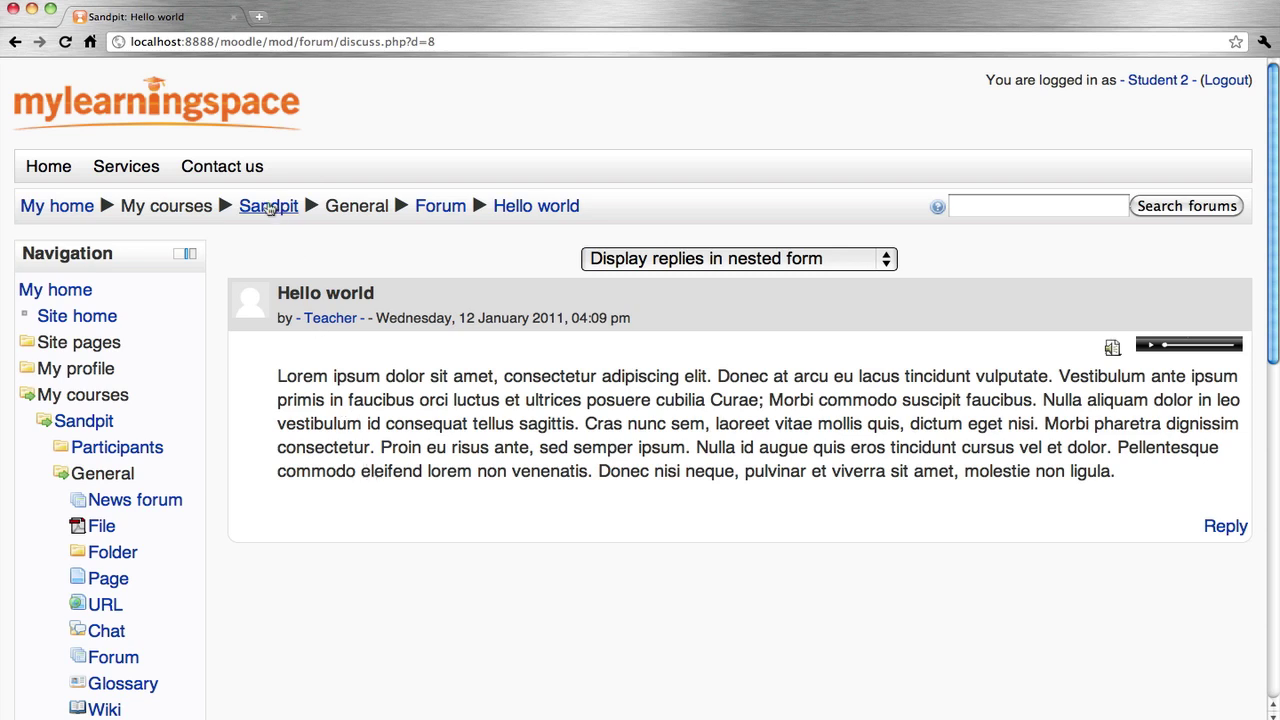
left_click(270, 208)
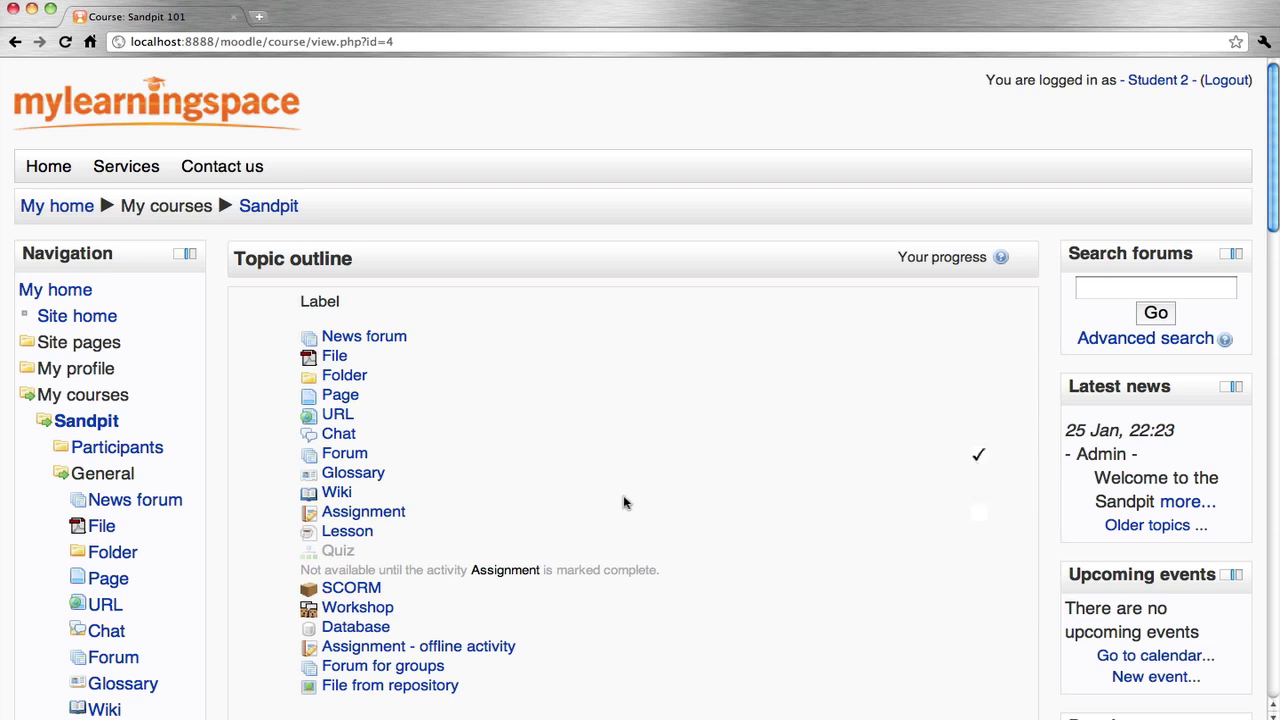
- Open the Assignment and bring up the file picker's upload form for the submission
left_click(396, 520)
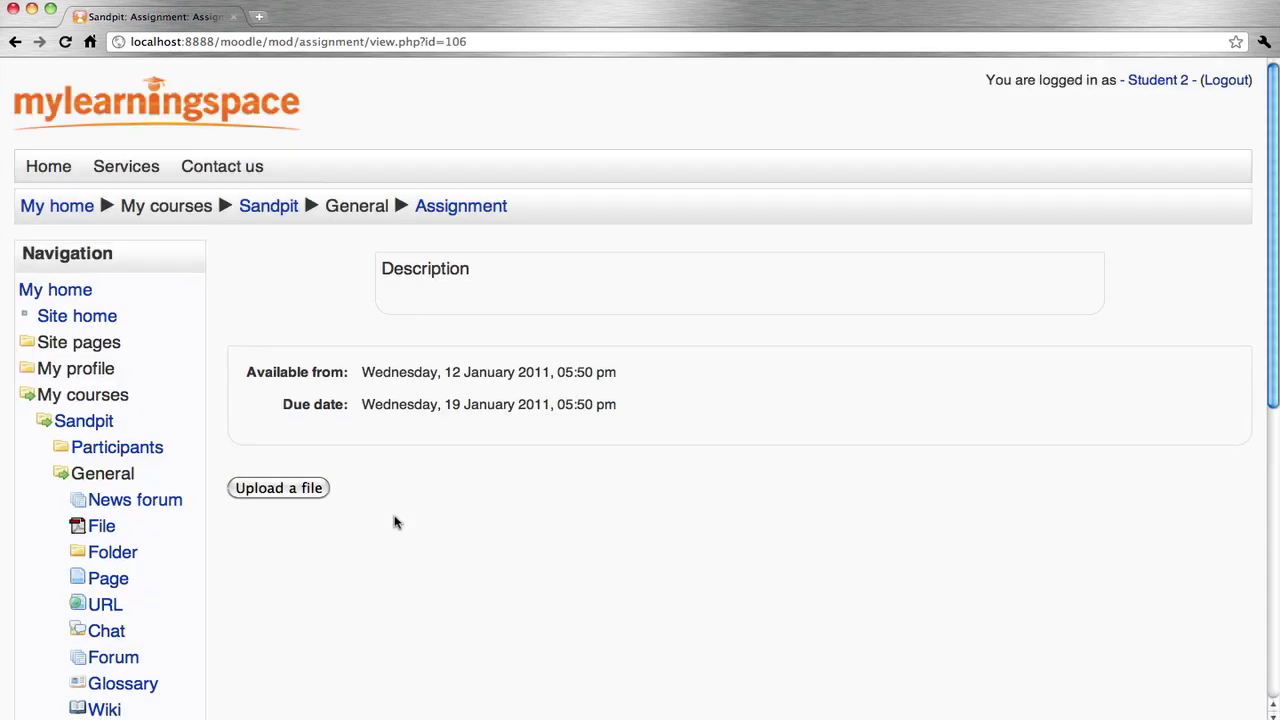
left_click(283, 496)
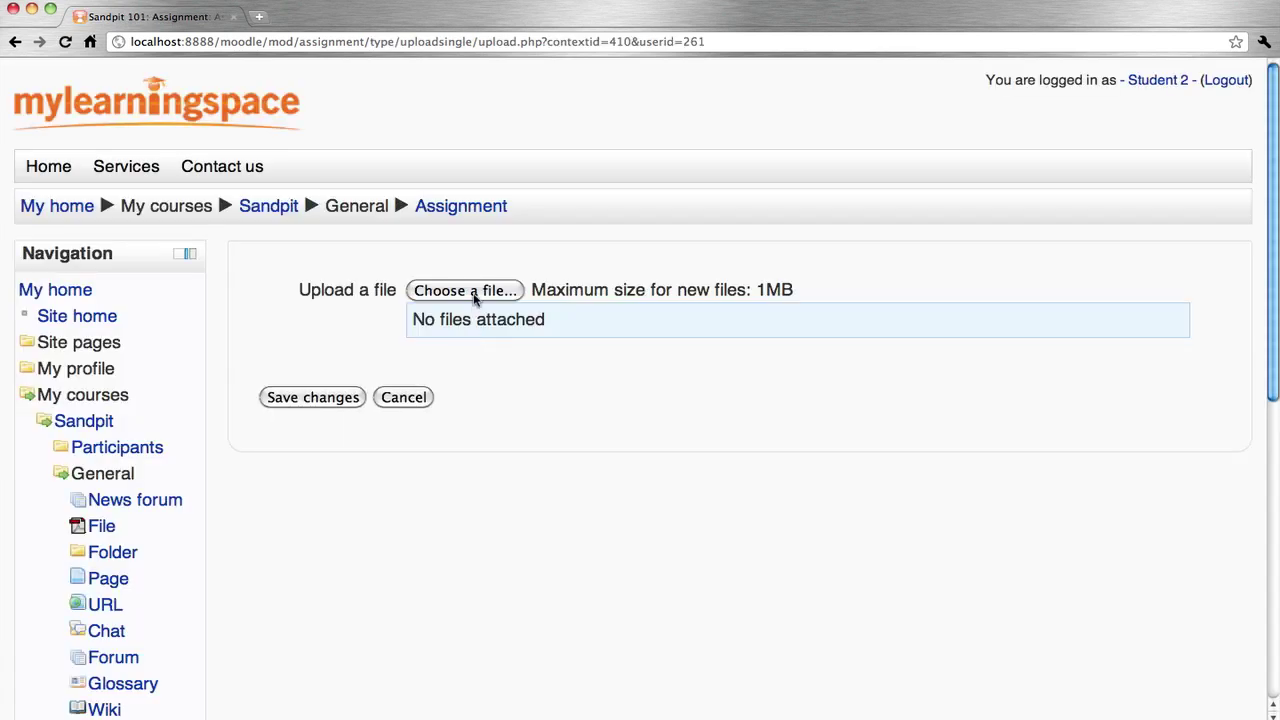
left_click(475, 291)
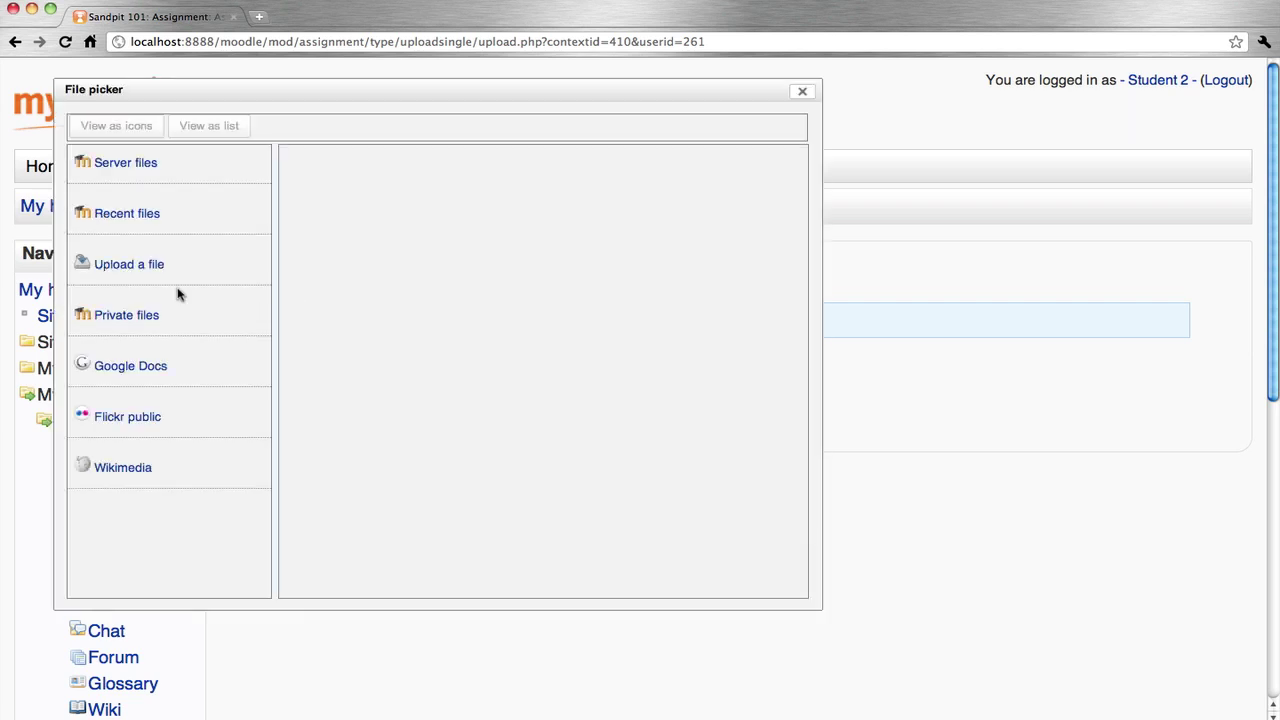
left_click(153, 268)
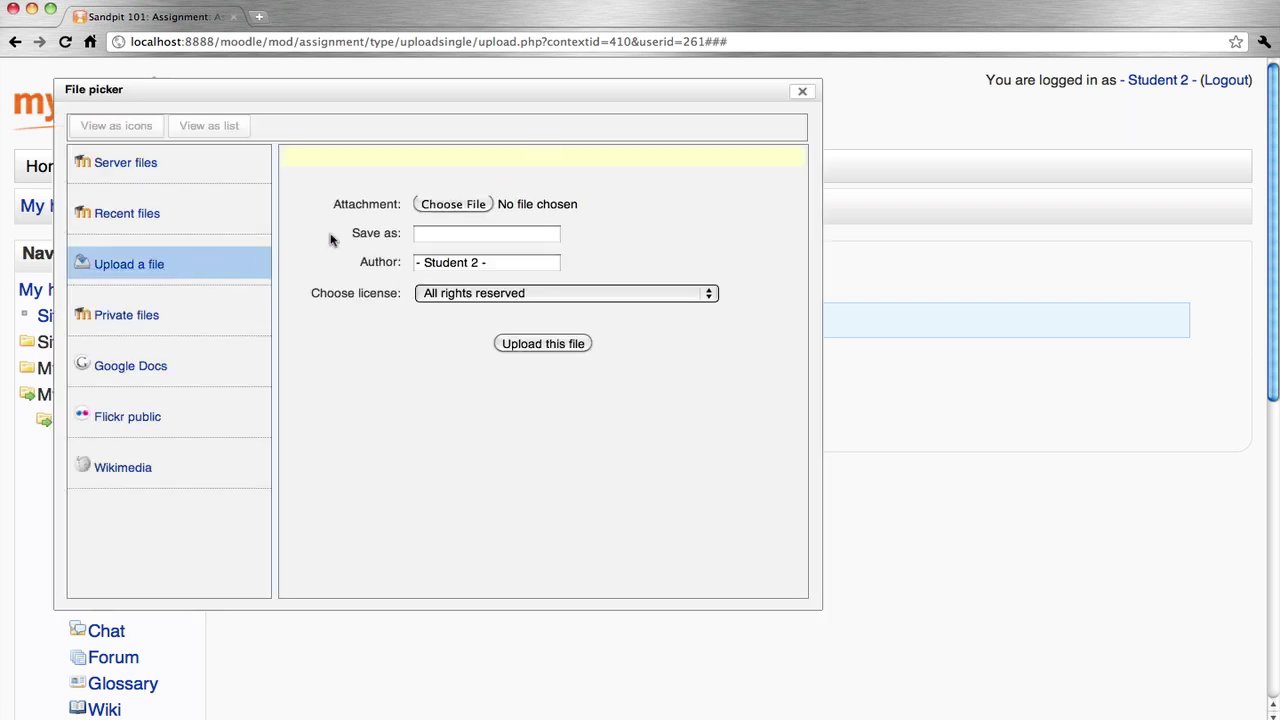
- Try to upload Presentation.ppt from the desktop's Folder as the assignment submission
left_click(455, 205)
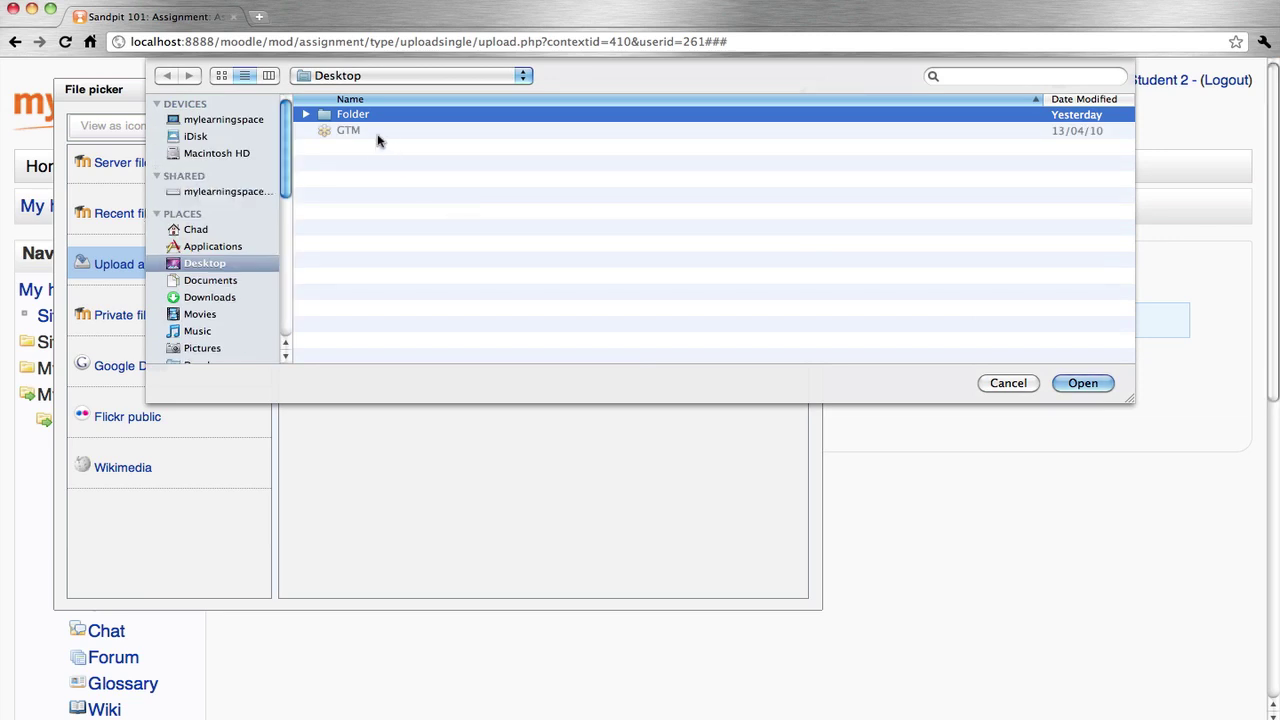
double_click(352, 115)
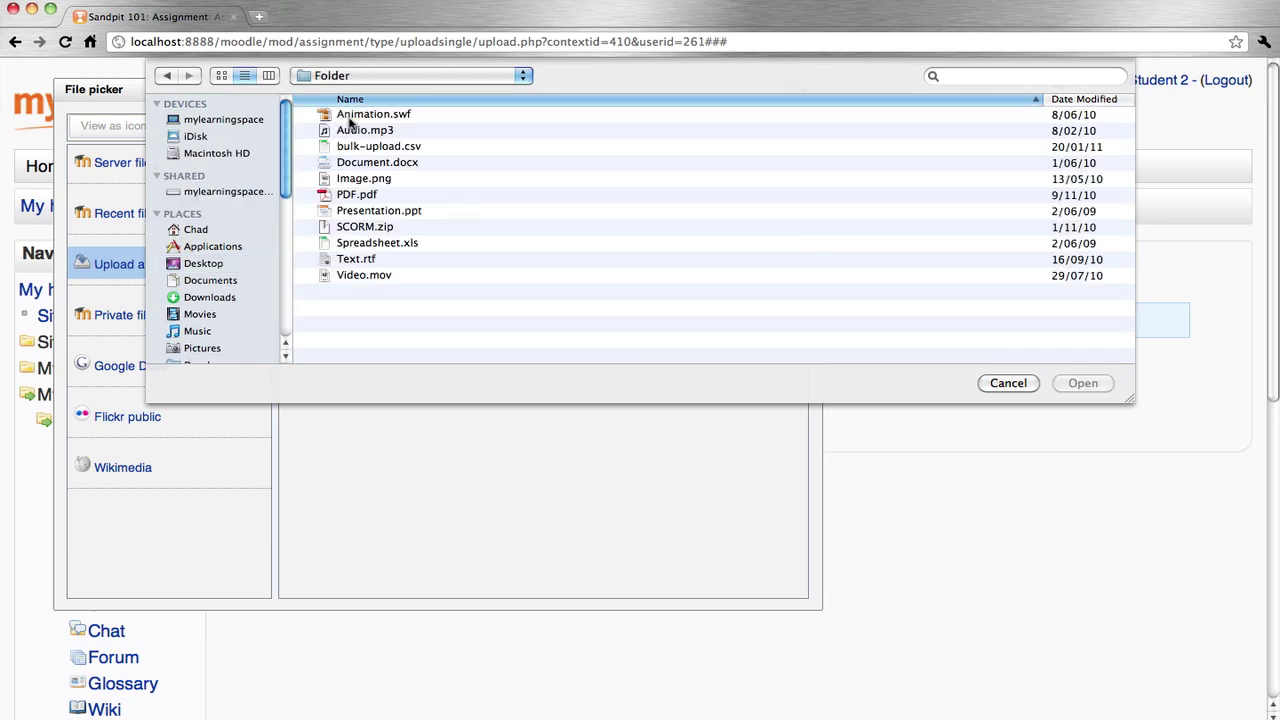
double_click(360, 215)
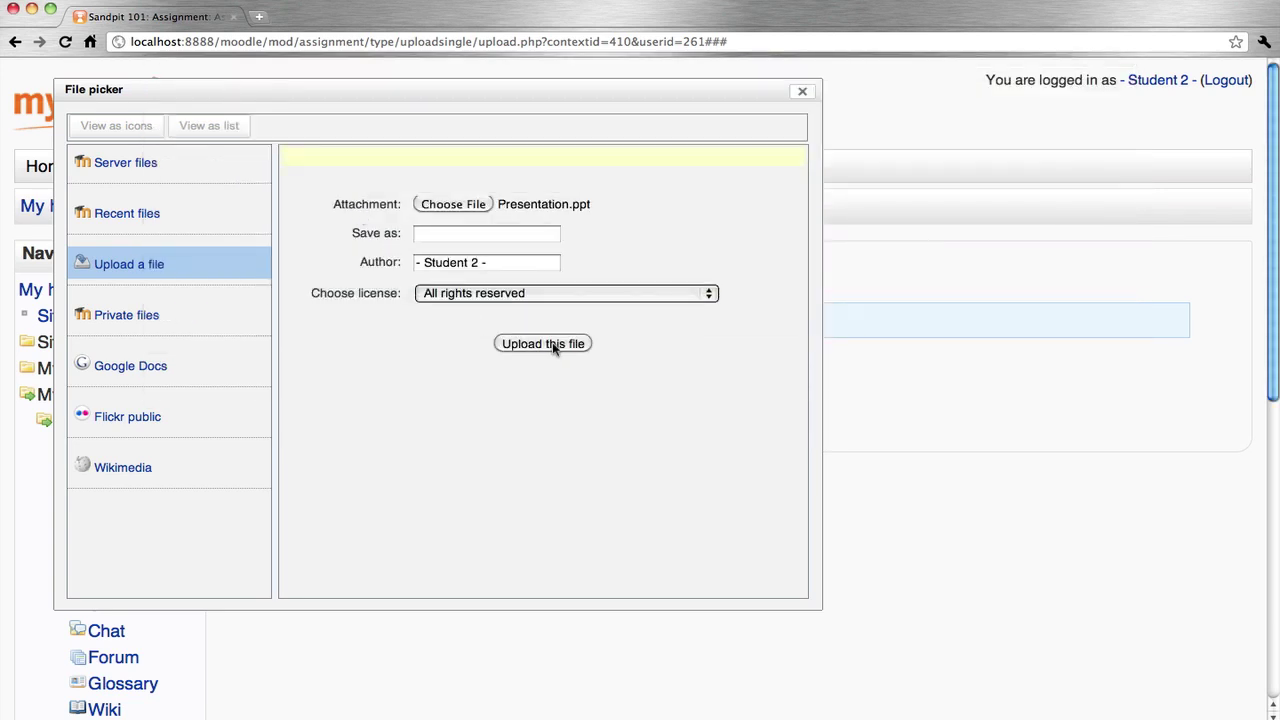
left_click(553, 346)
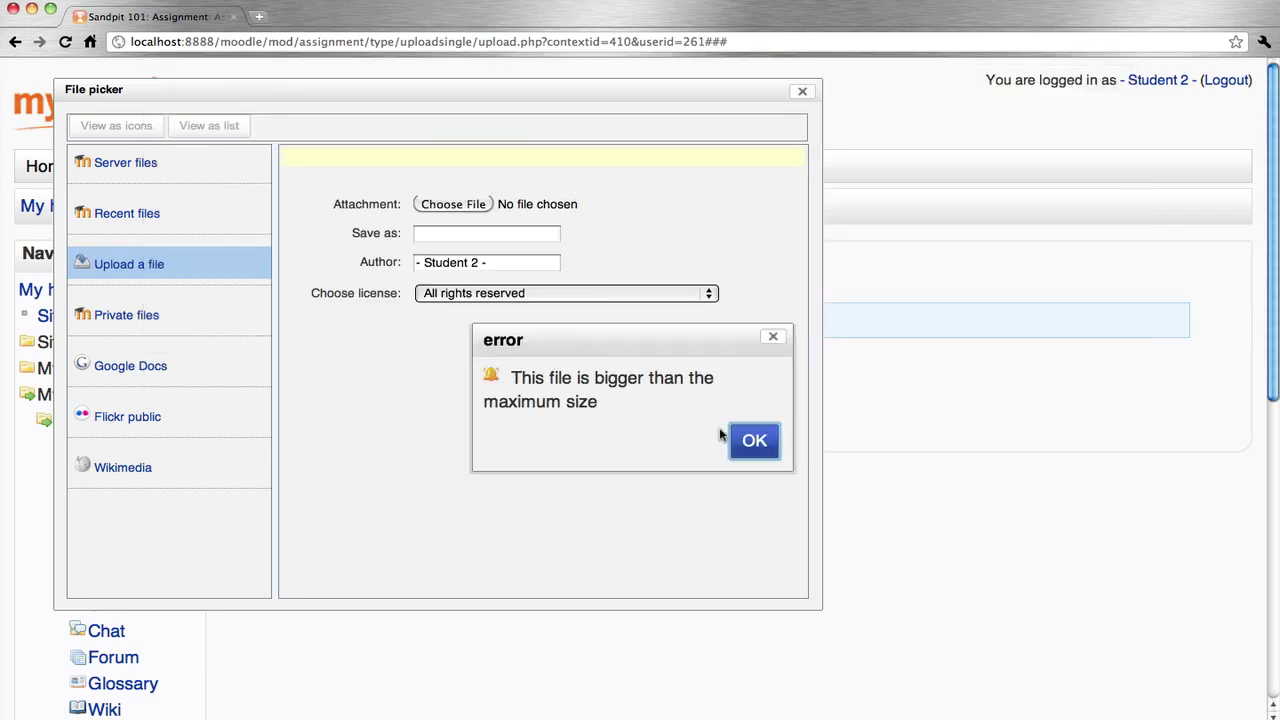
left_click(754, 440)
- Upload PDF.pdf from the desktop's Folder as the assignment submission, save it and return to the Sandpit course page
left_click(462, 204)
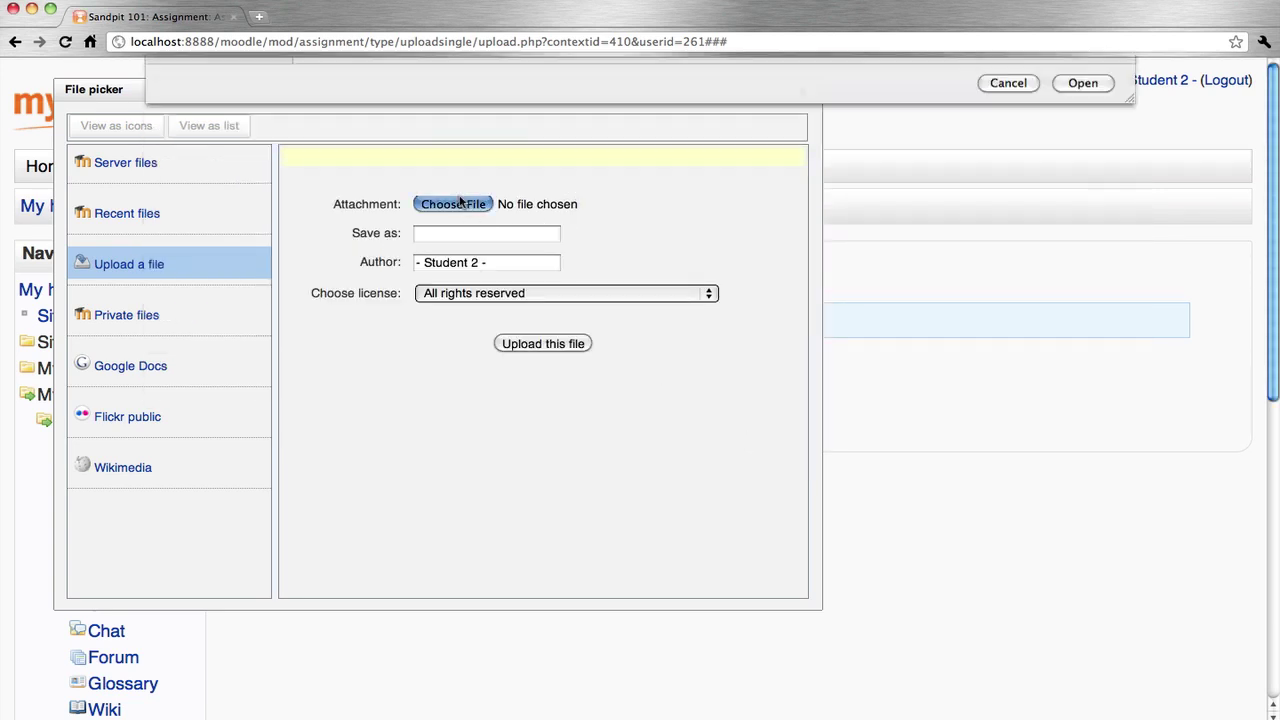
double_click(342, 115)
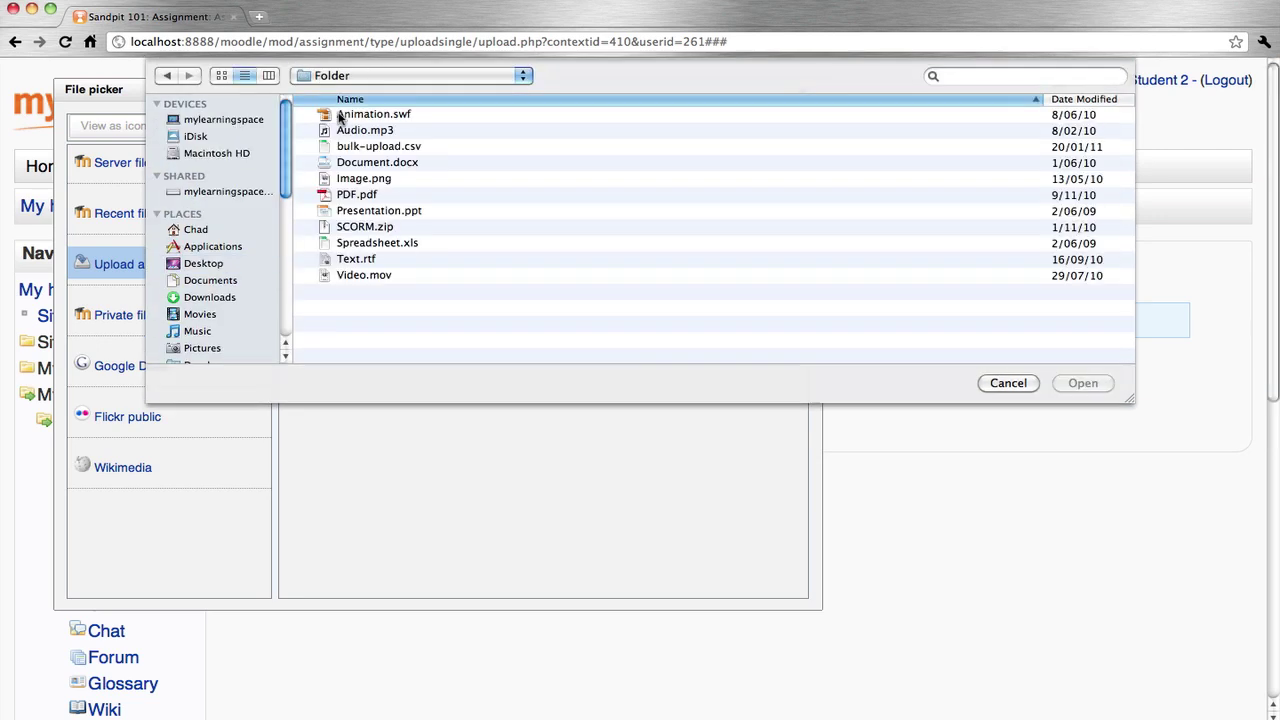
double_click(362, 196)
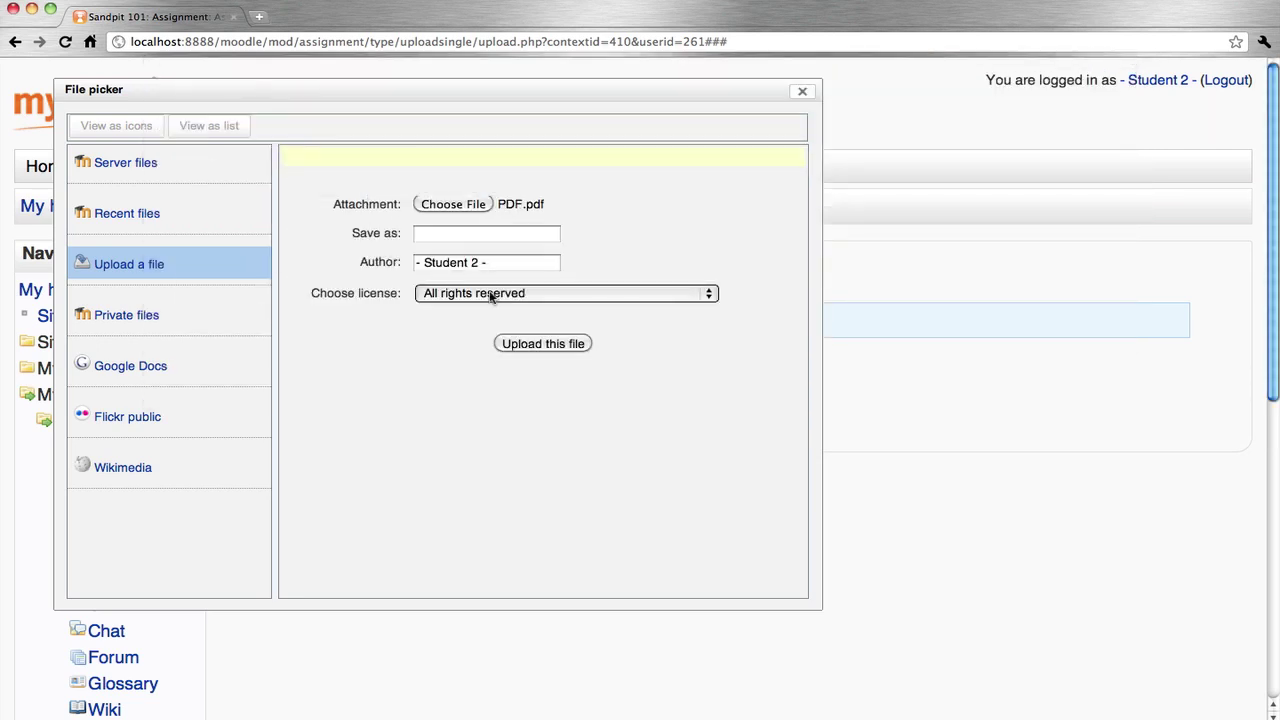
left_click(543, 344)
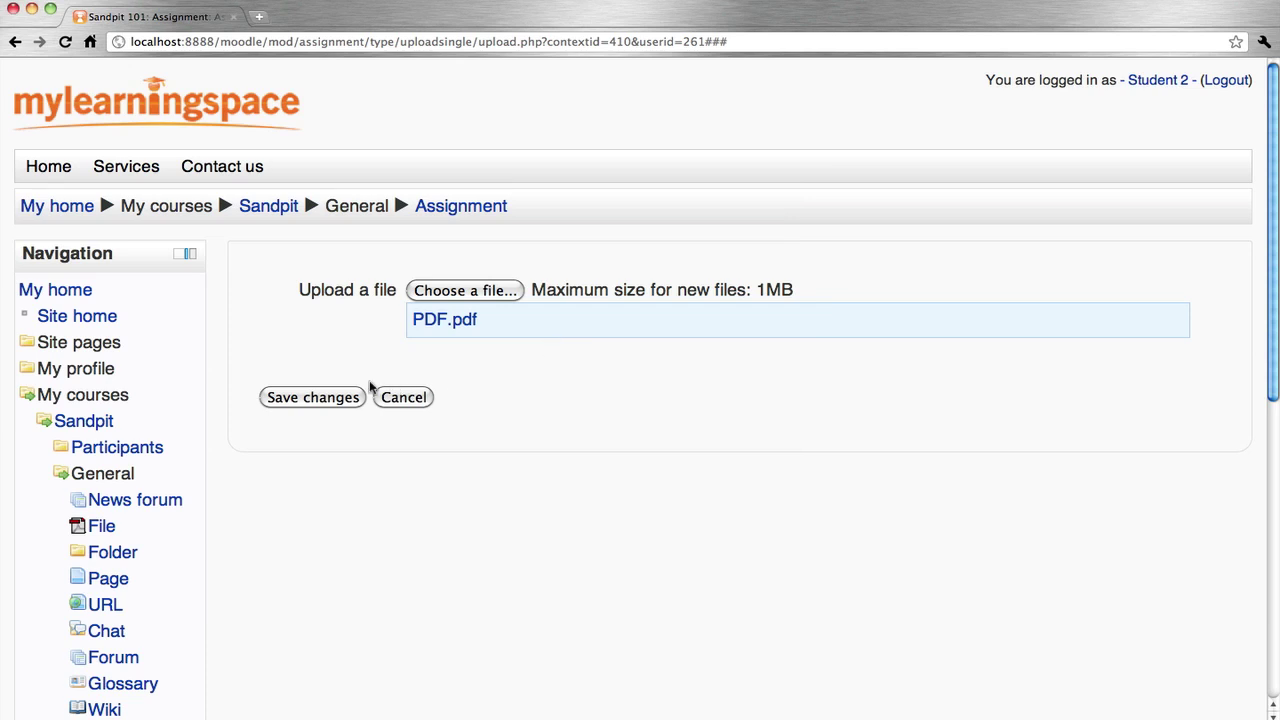
left_click(313, 398)
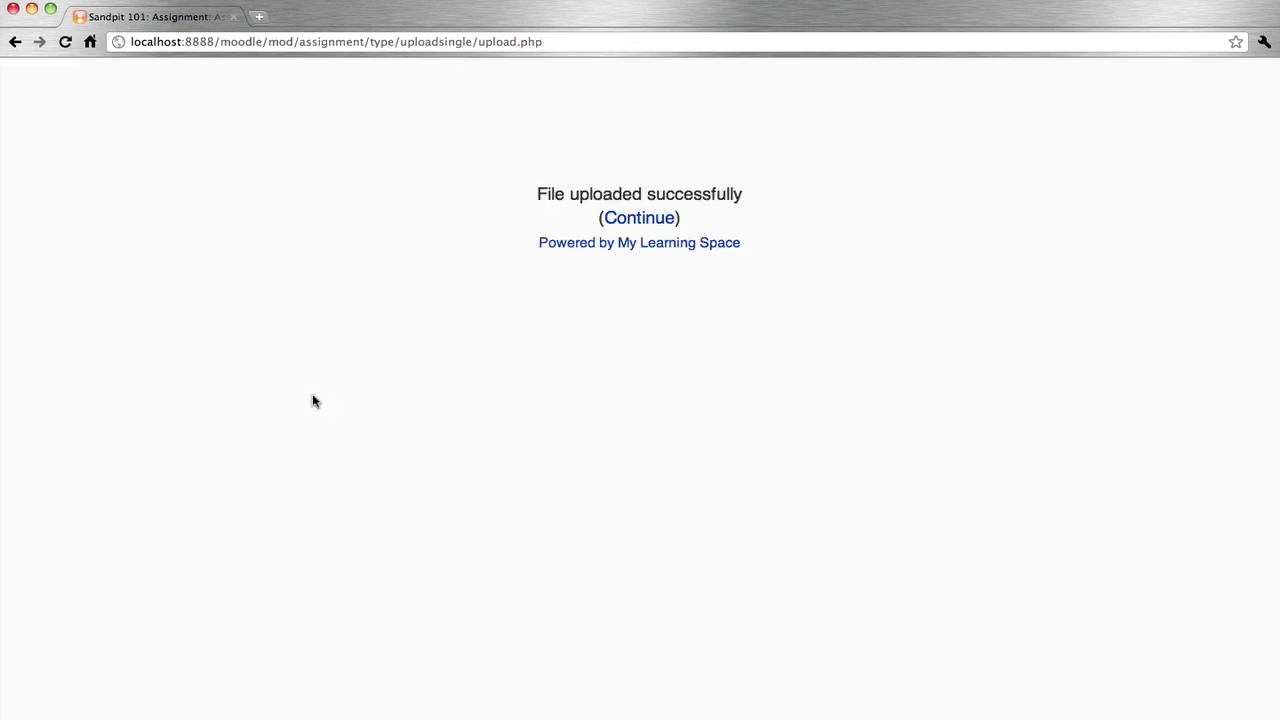
left_click(657, 218)
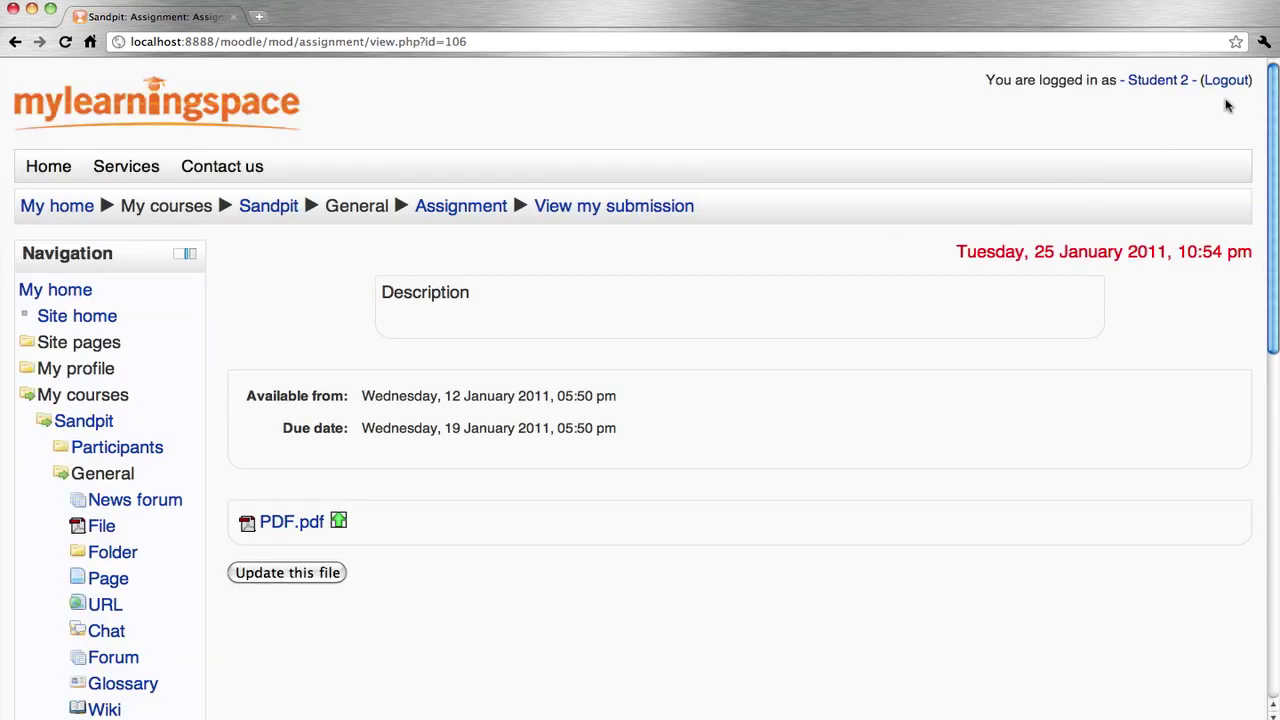
left_click(285, 206)
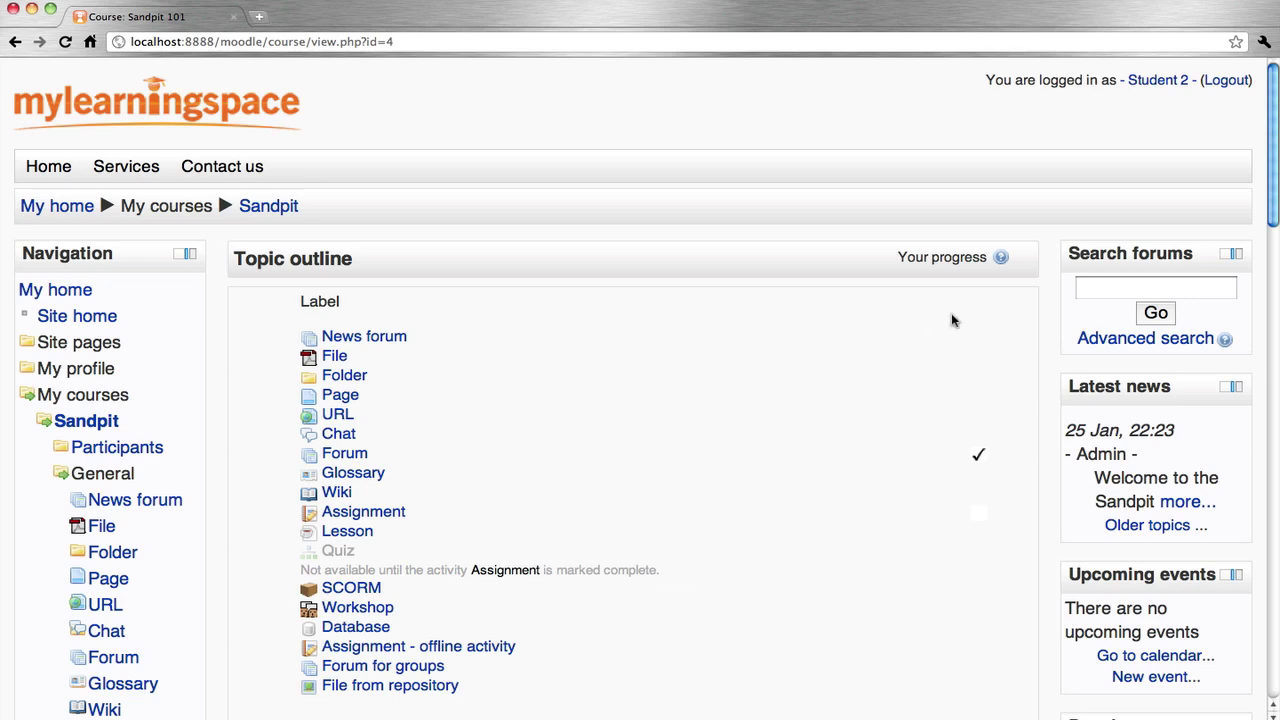
- Log out of the student account and log in as teacher, entering the account password
left_click(1234, 84)
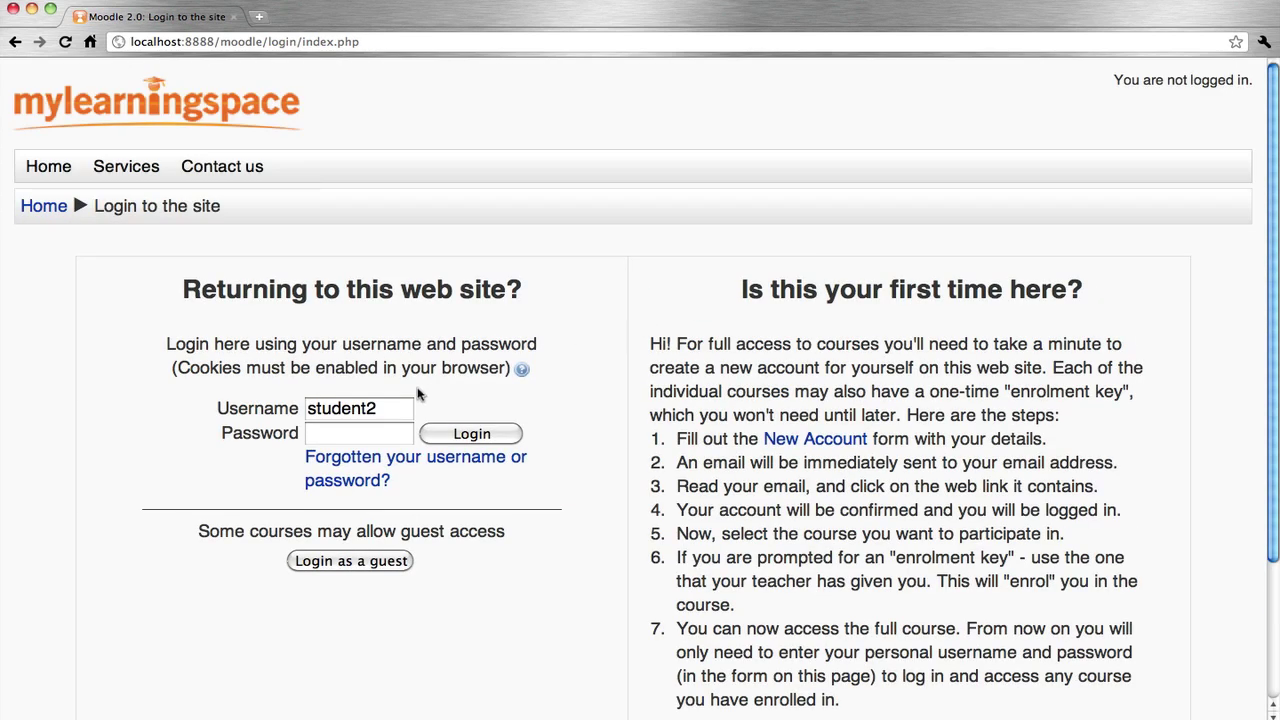
double_click(343, 418)
type("teacher")
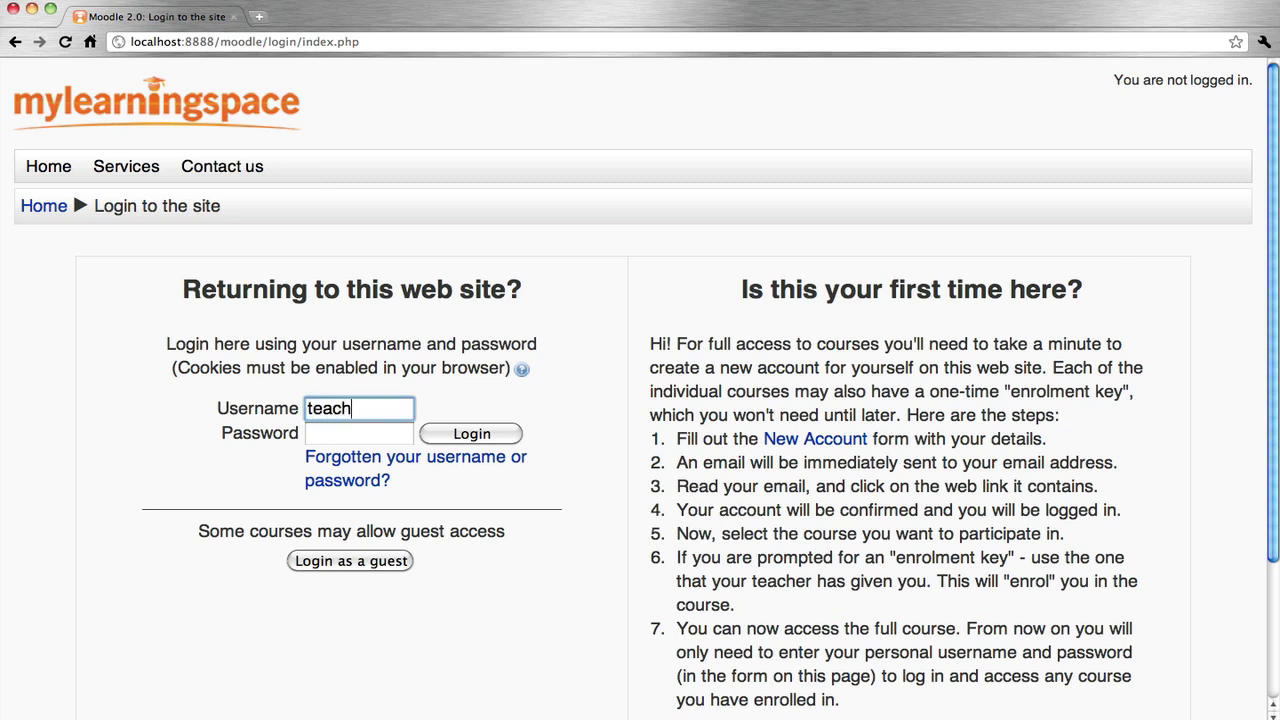
key("Tab")
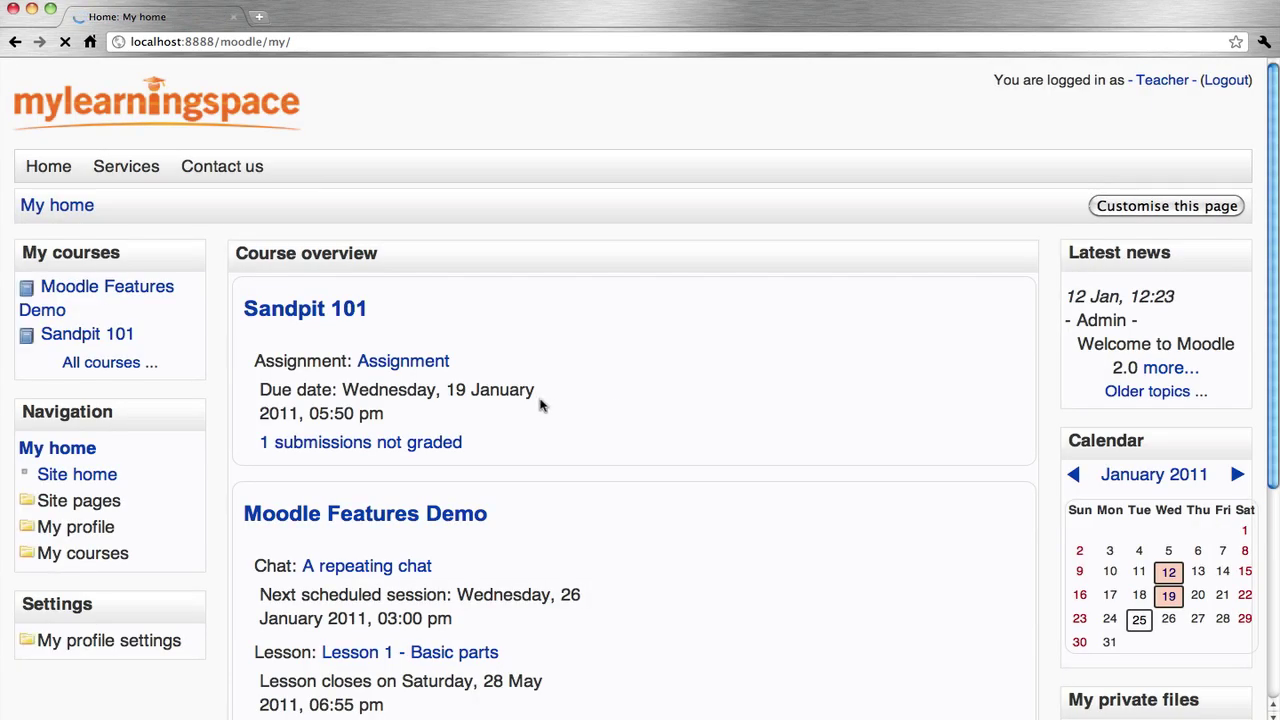
- Open Student 2's ungraded Assignment submission in Sandpit 101 for grading and set the grade to 7 / 100
left_click(408, 450)
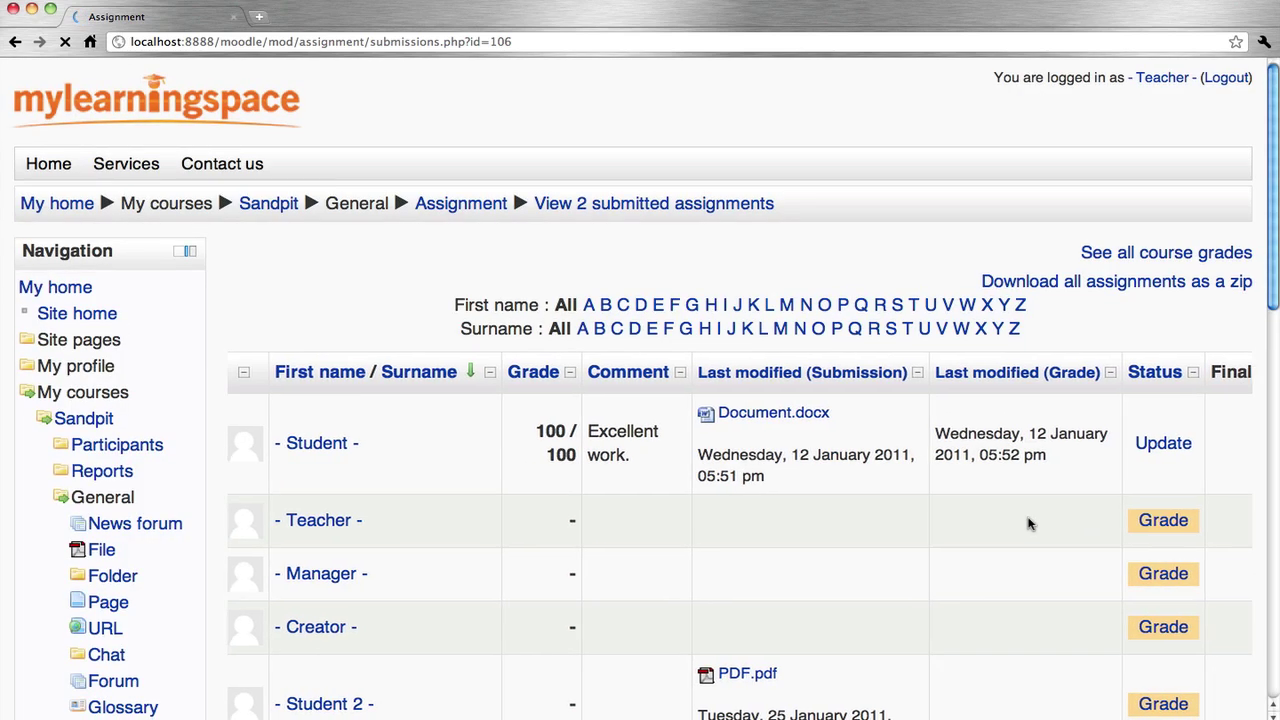
left_click(1160, 704)
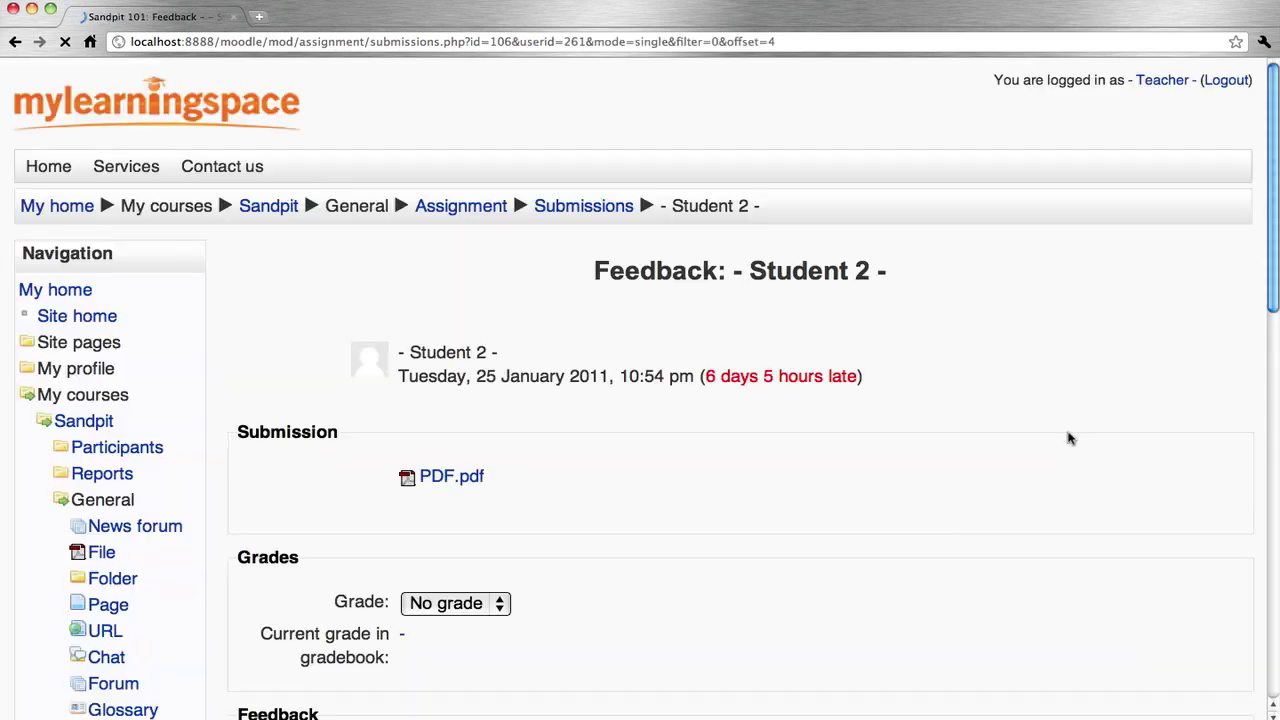
scroll(850, 442, "down", 3)
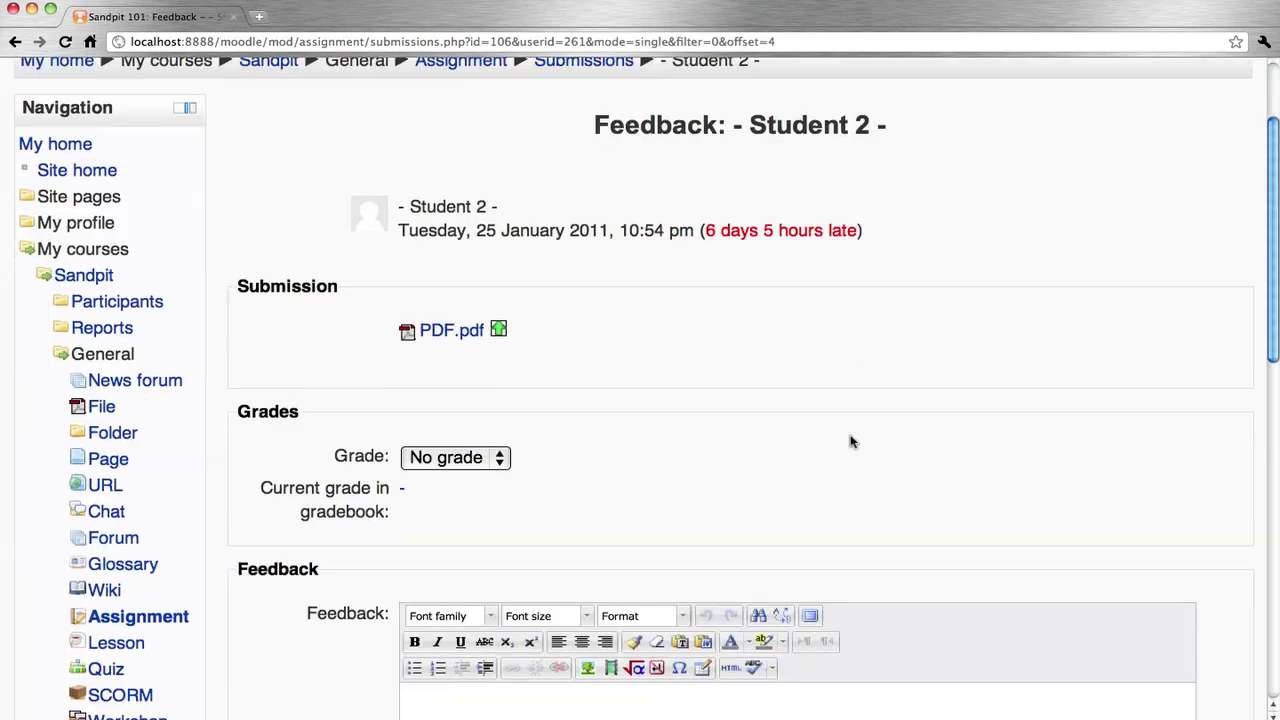
scroll(849, 440, "down", 4)
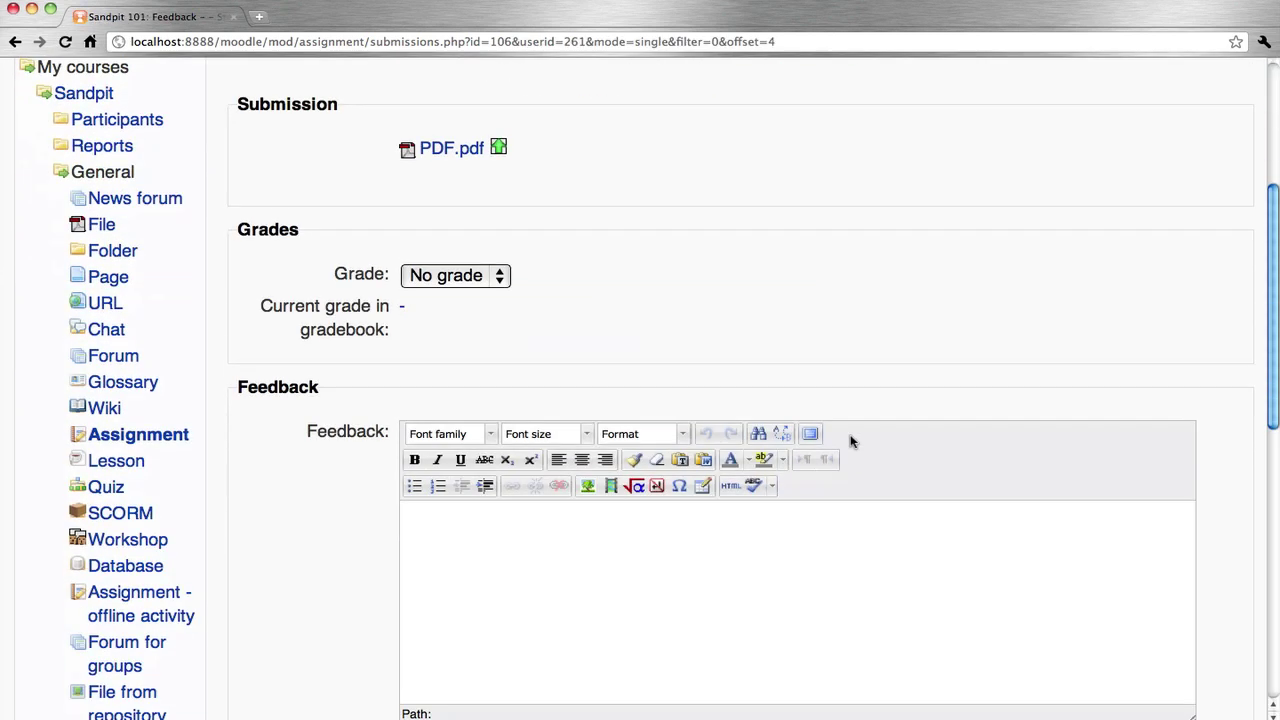
left_click(474, 279)
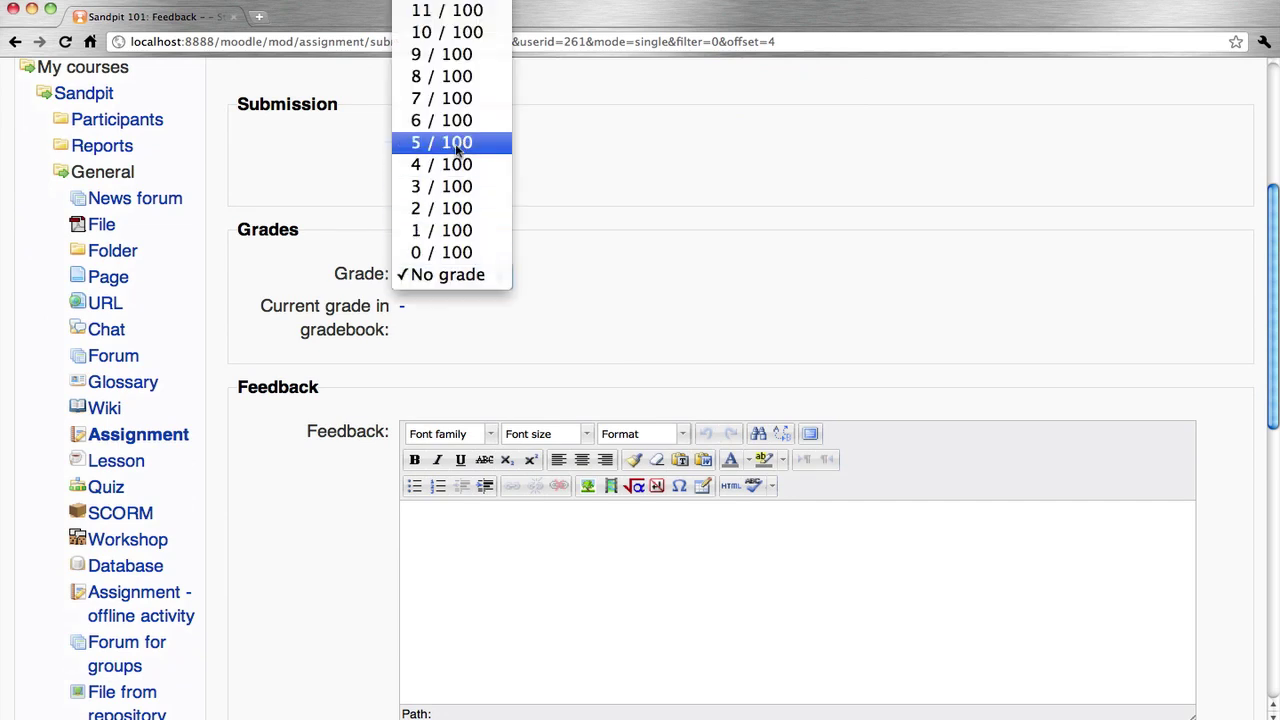
left_click(457, 99)
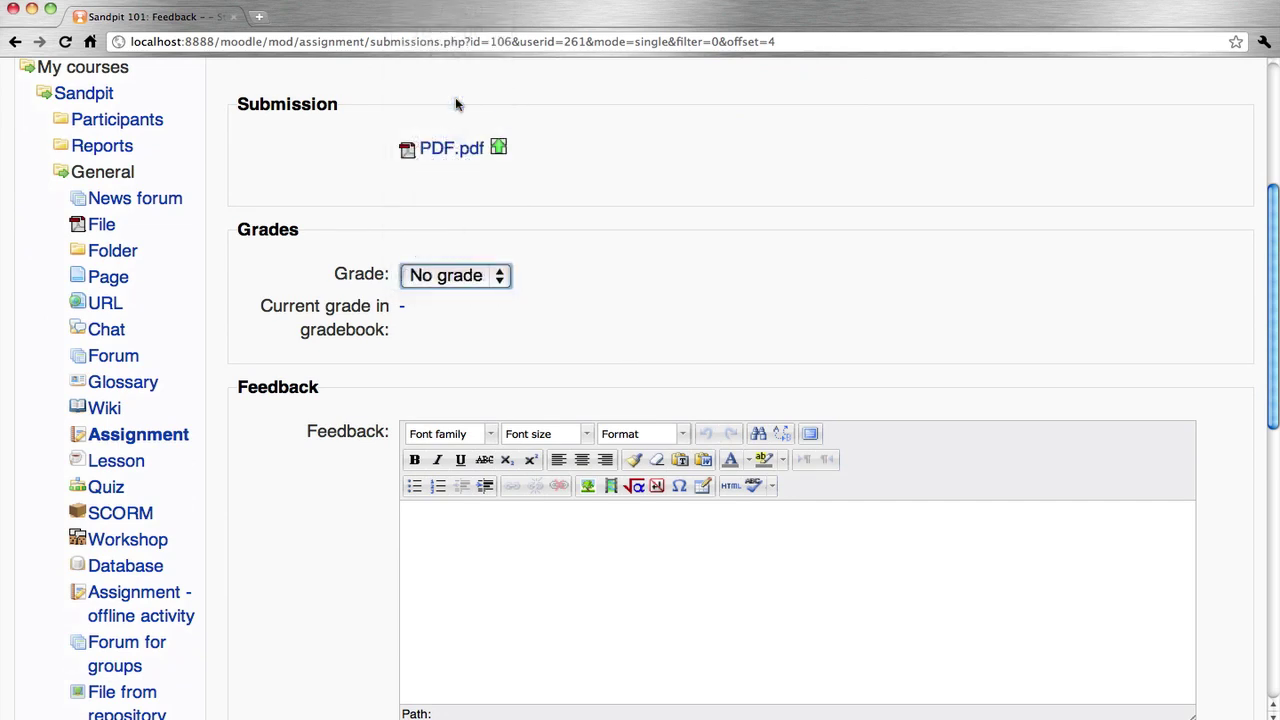
- Enter the feedback "Late but good." for Student 2's submission and save the changes
left_click(517, 572)
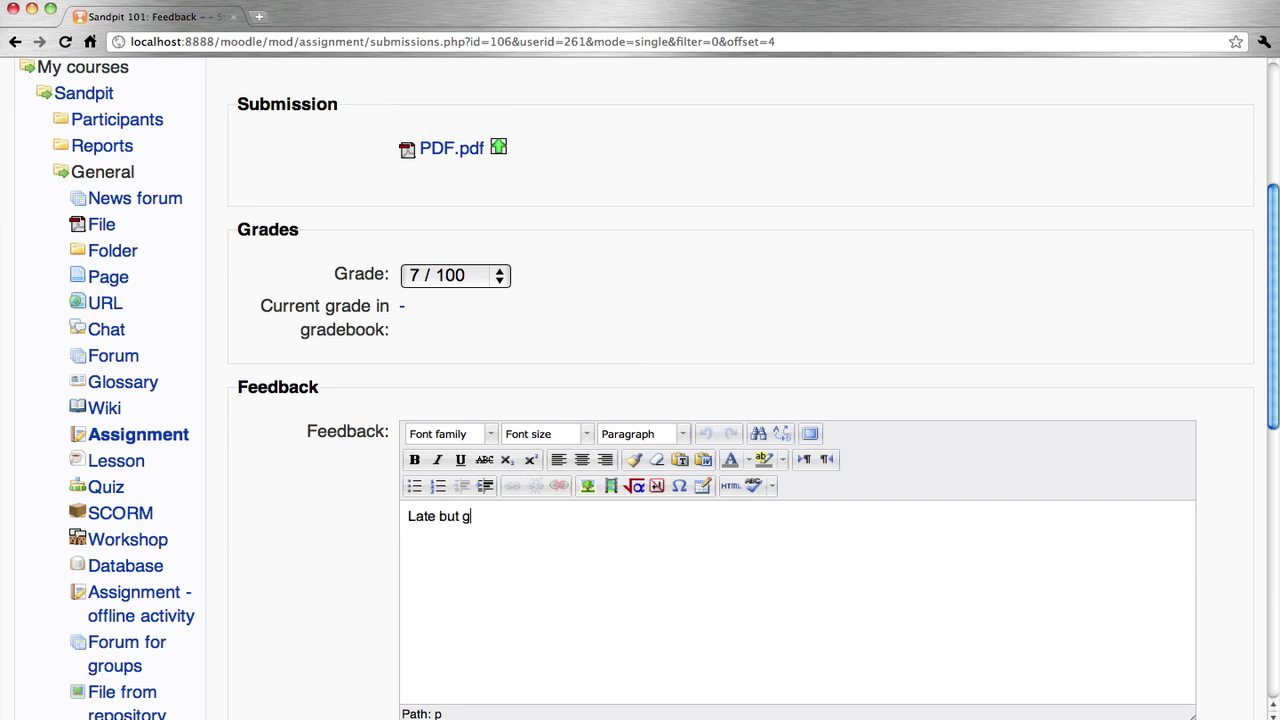
scroll(520, 611, "down", 5)
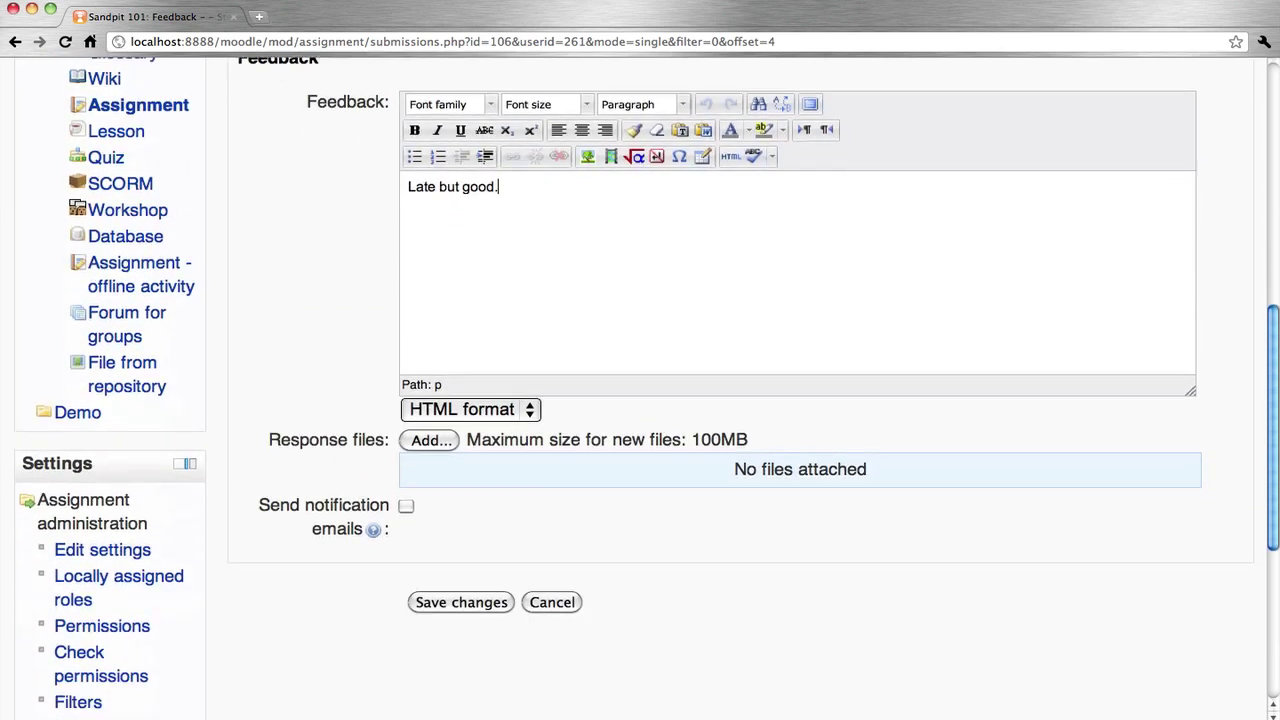
left_click(460, 577)
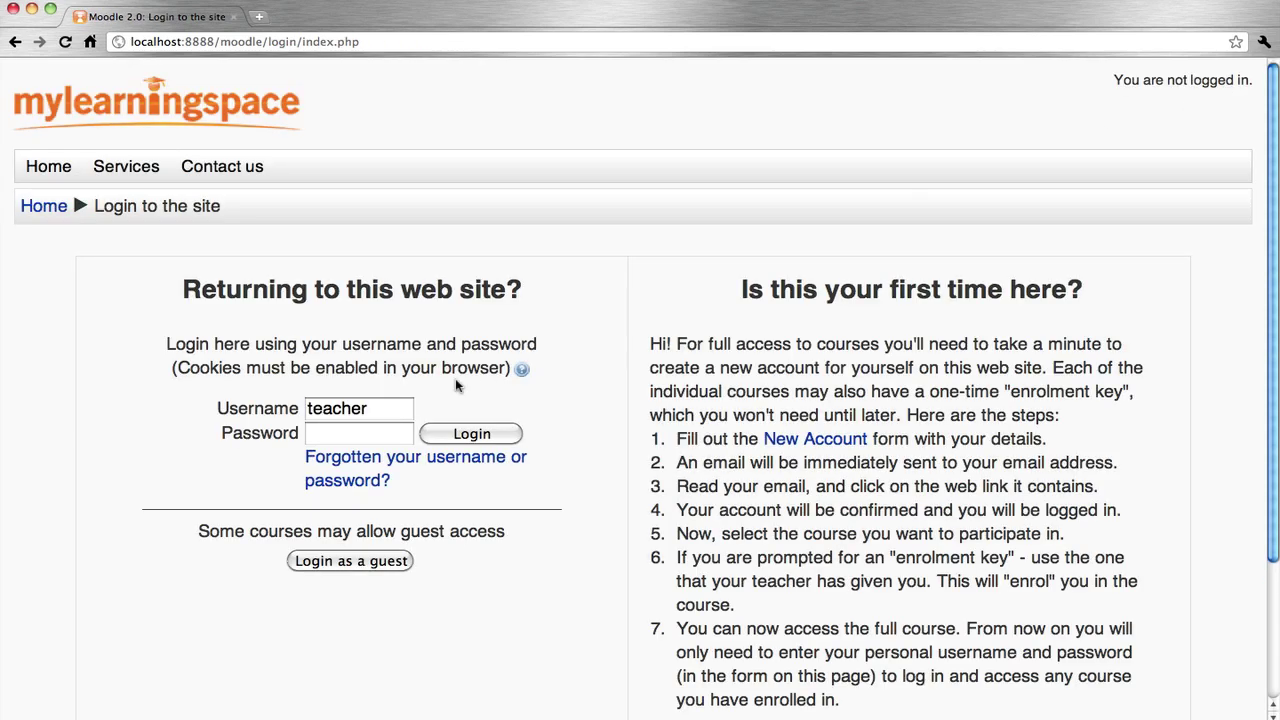
- Log in as student2, entering the account password, and open the Sandpit 101 course
double_click(325, 417)
type("student")
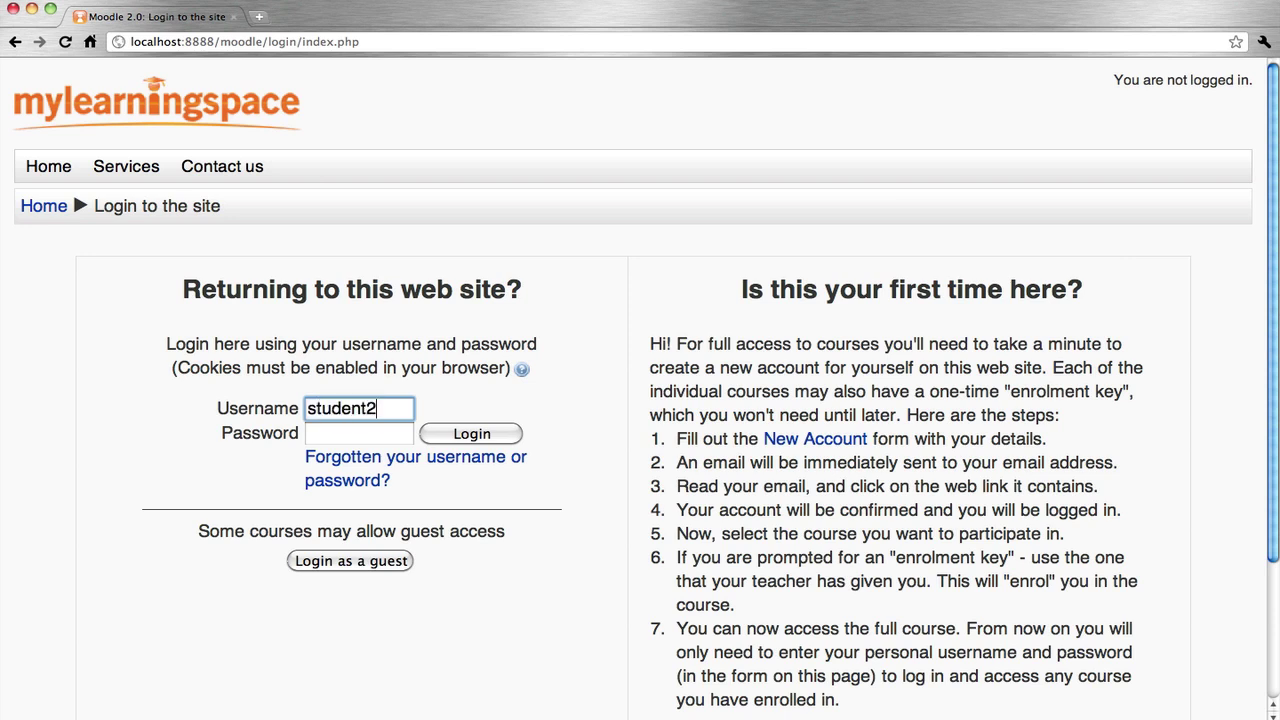
type("2")
left_click(358, 433)
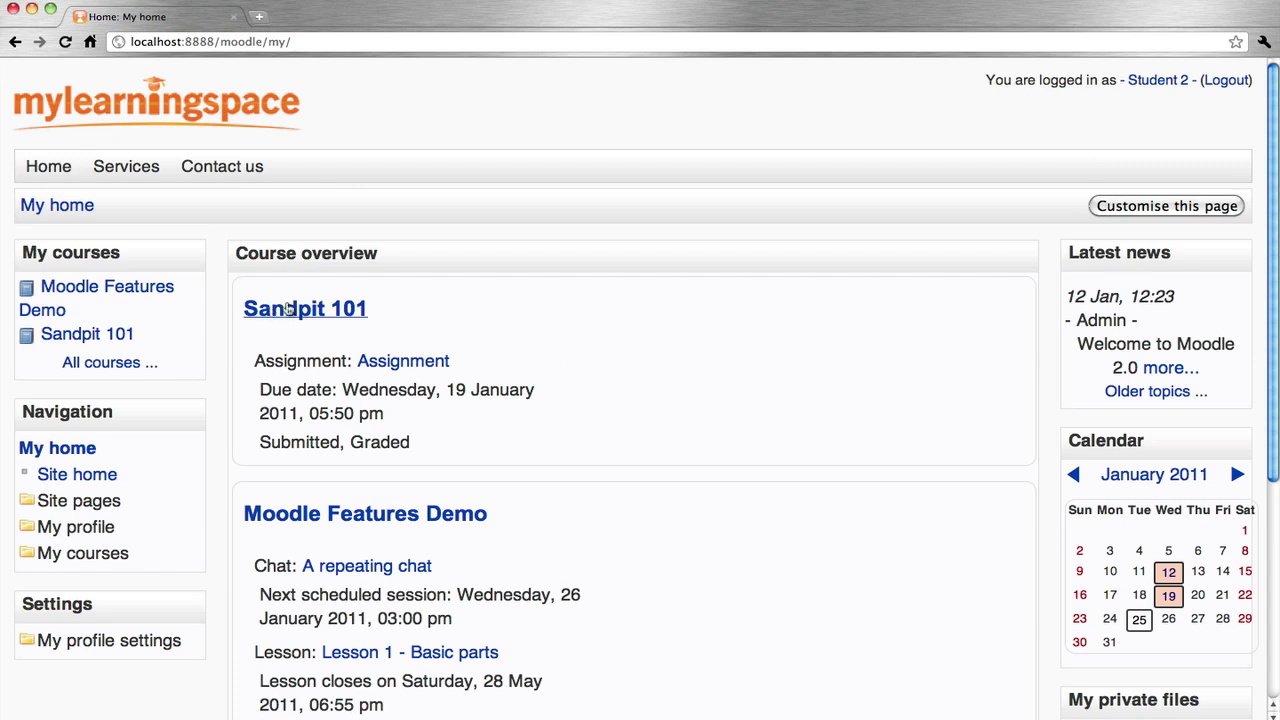
left_click(318, 310)
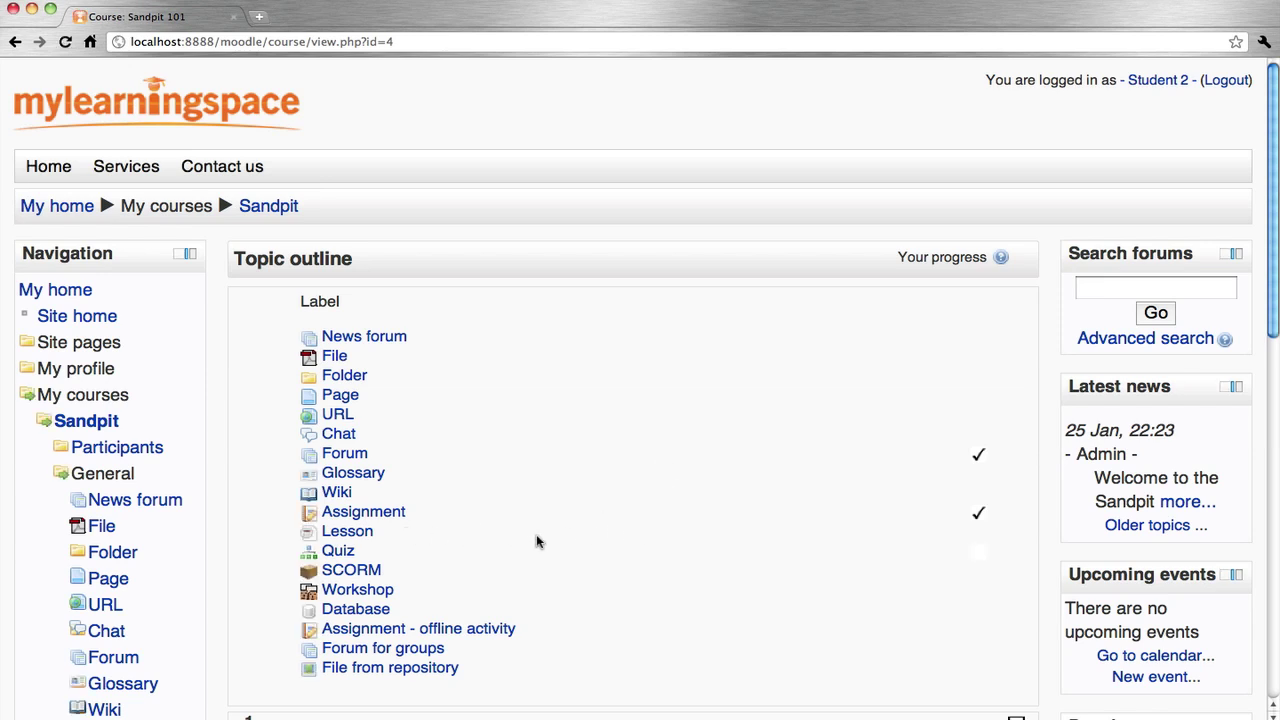
- Start a Quiz attempt and submit question 1, matching learning management to Moodle, customer relationship management to Sugar and content management to Joomla
left_click(340, 552)
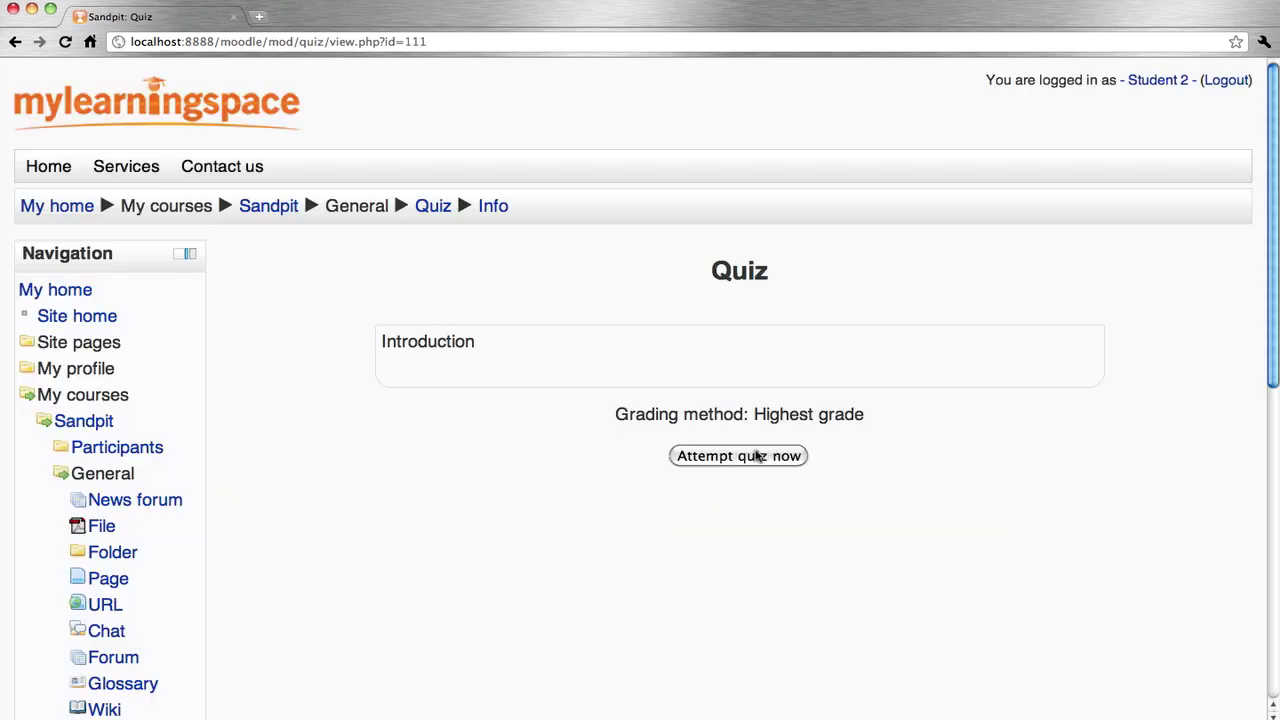
left_click(733, 460)
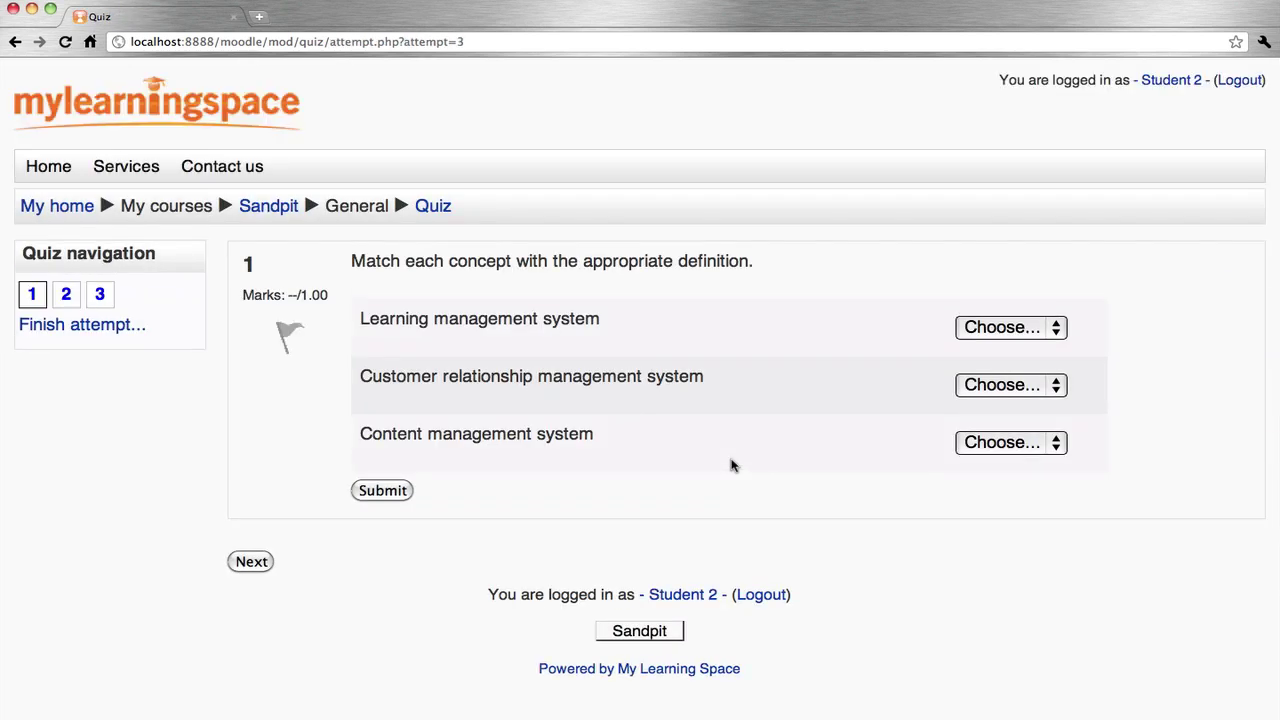
left_click(1013, 333)
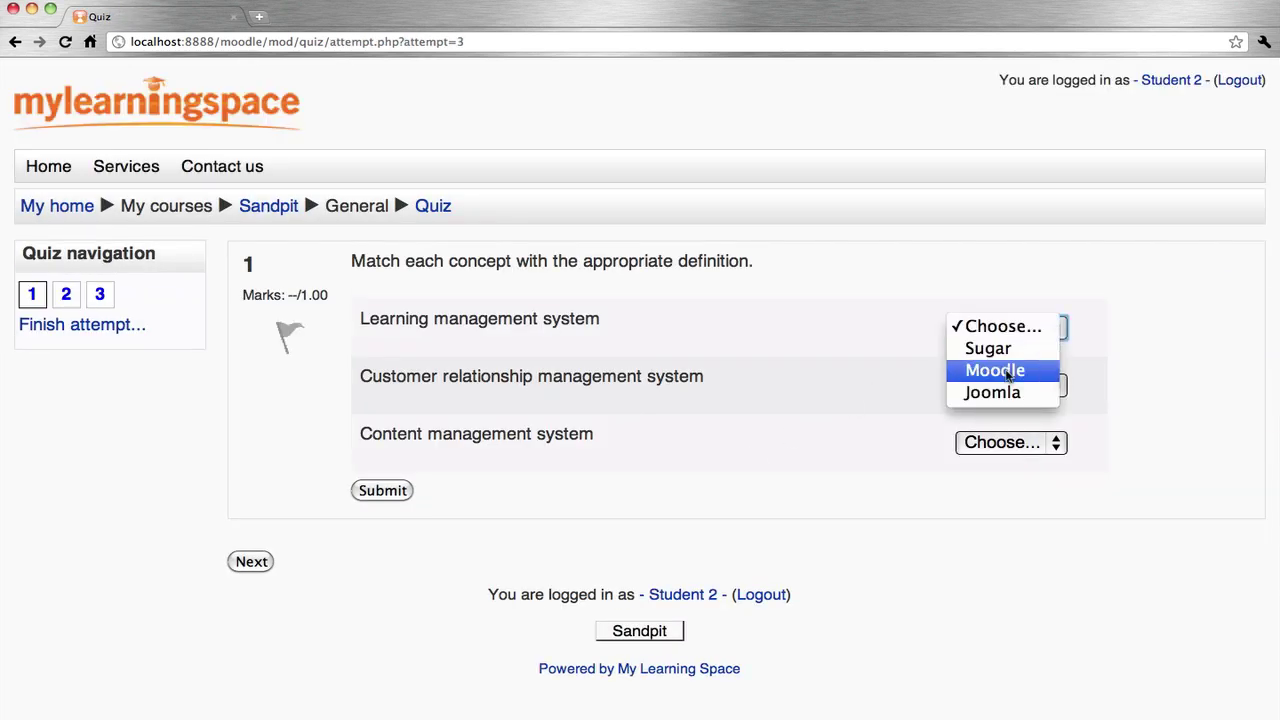
left_click(1009, 373)
left_click(1012, 385)
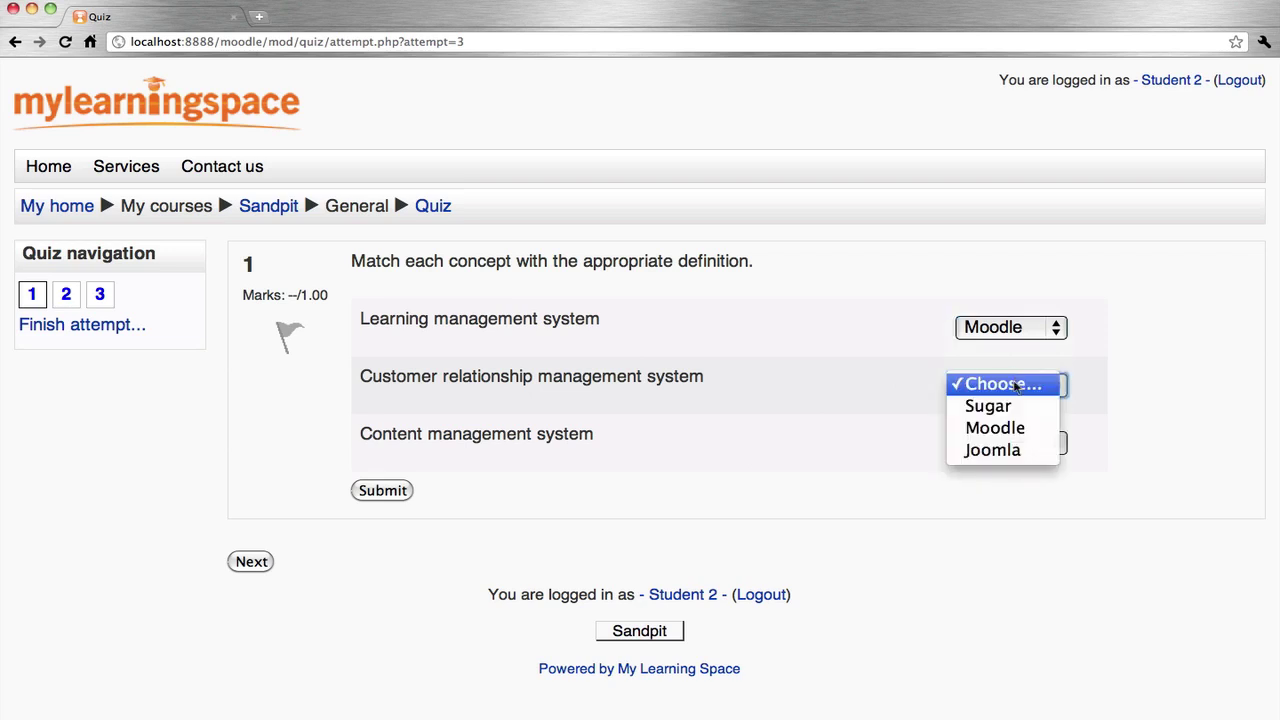
left_click(998, 403)
left_click(1003, 450)
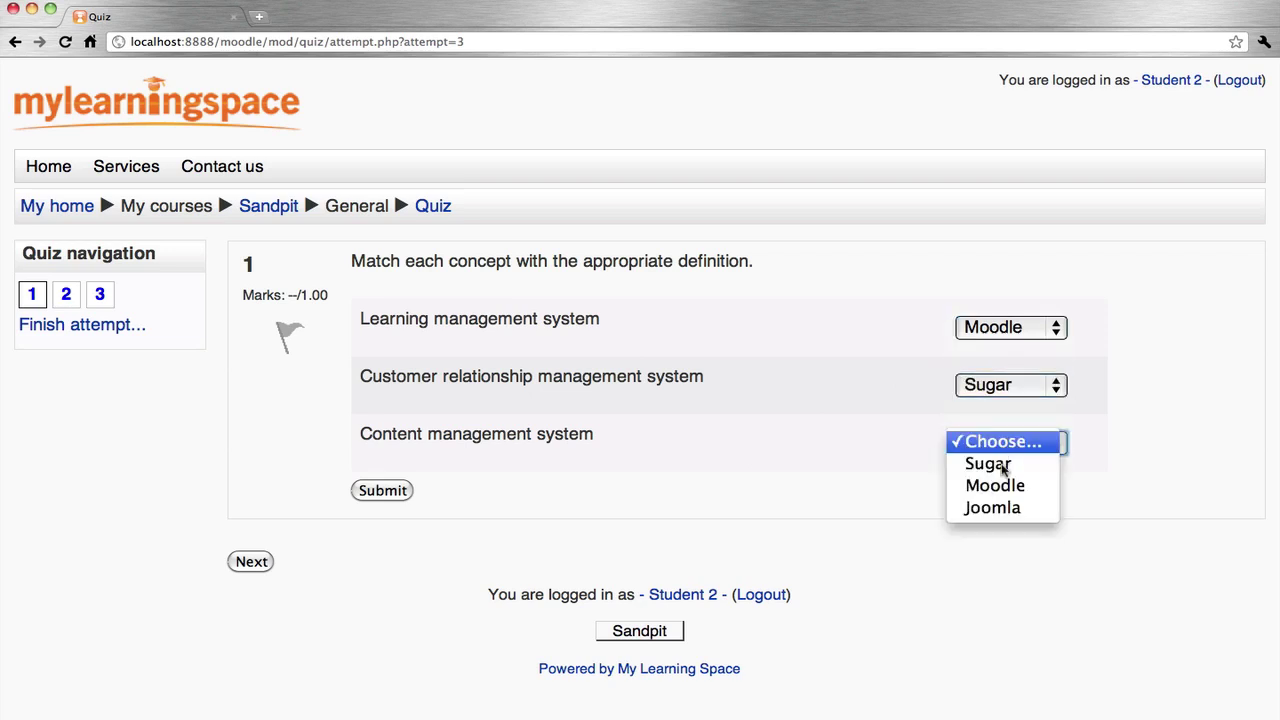
left_click(998, 509)
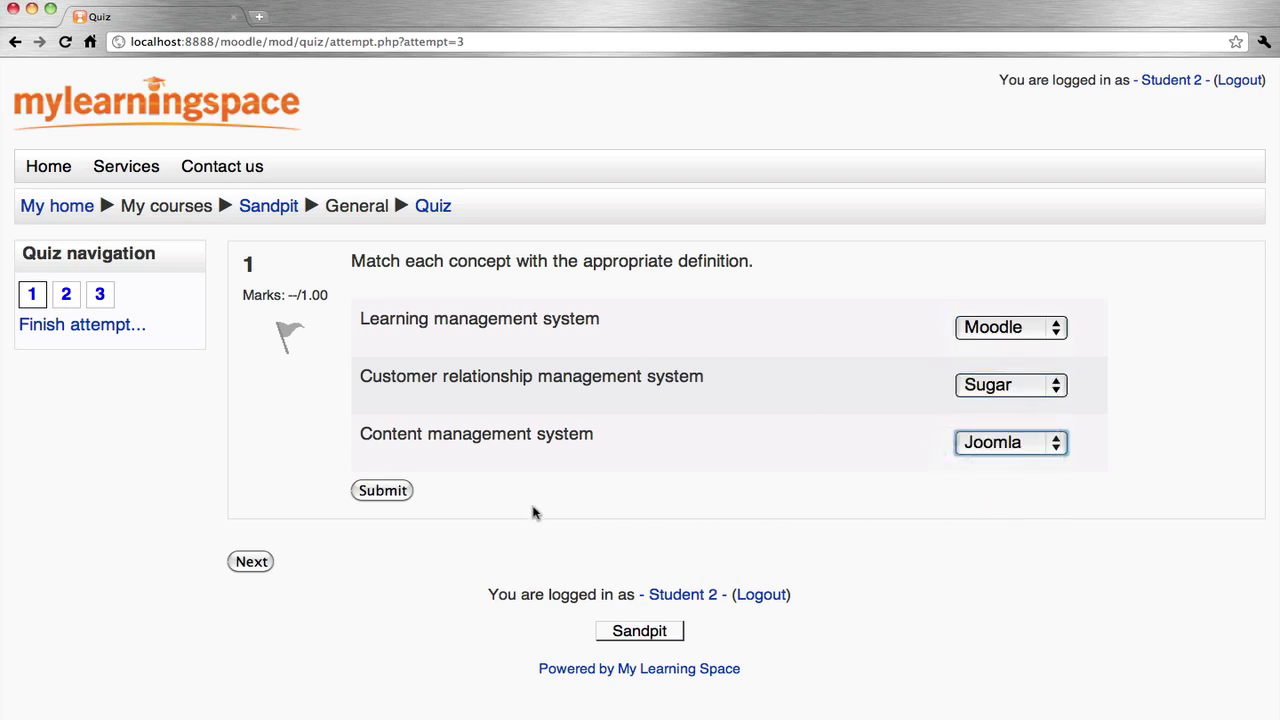
left_click(384, 491)
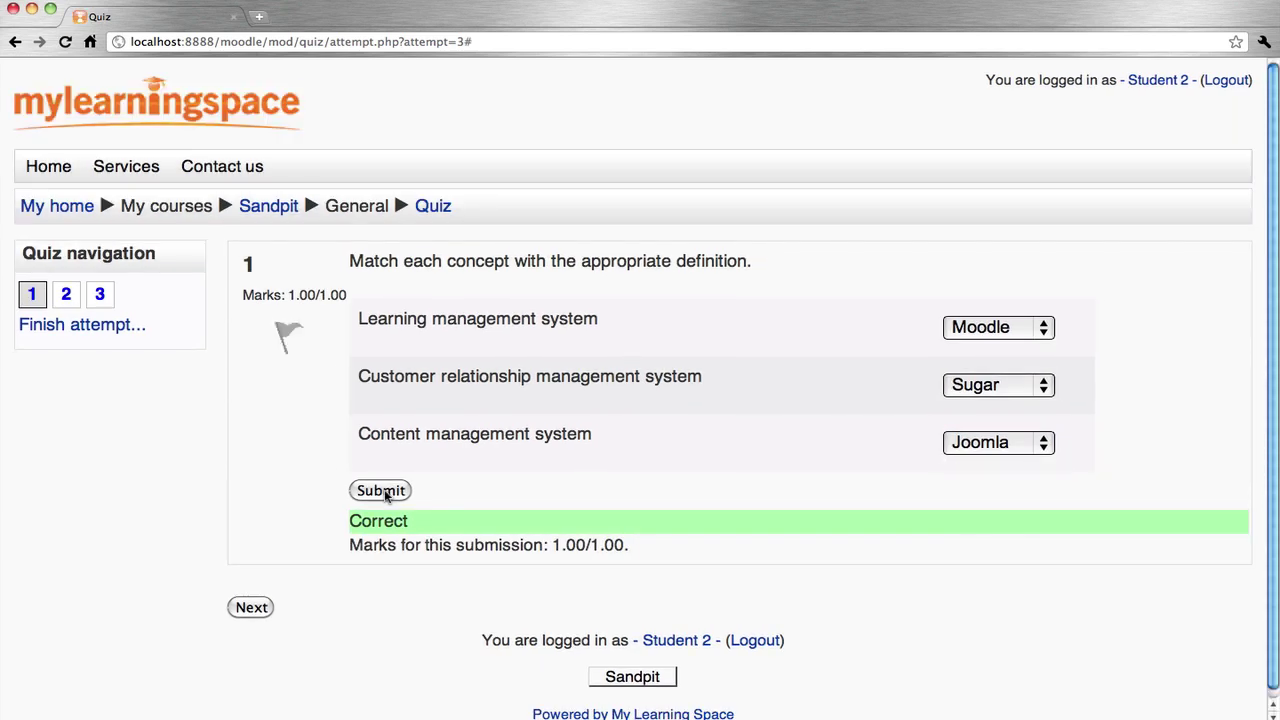
- Submit Australia as the answer to quiz question 2 and True as the answer to question 3
left_click(251, 608)
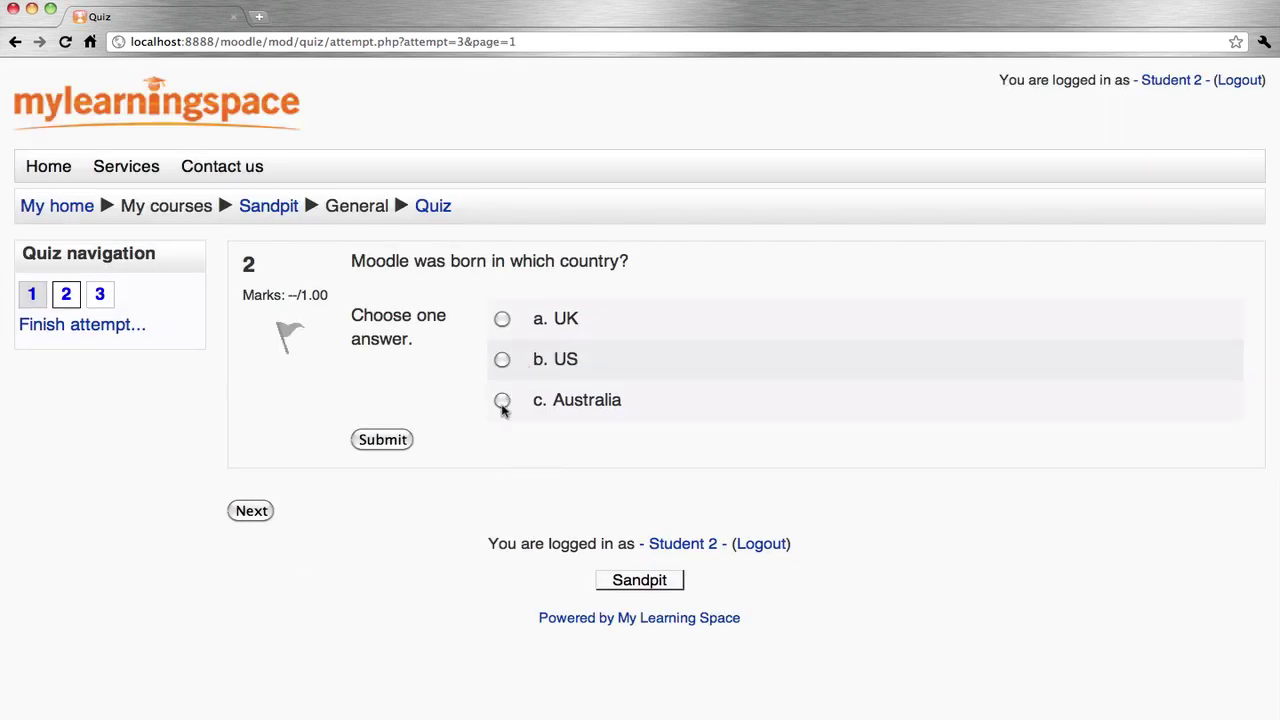
left_click(504, 400)
left_click(386, 442)
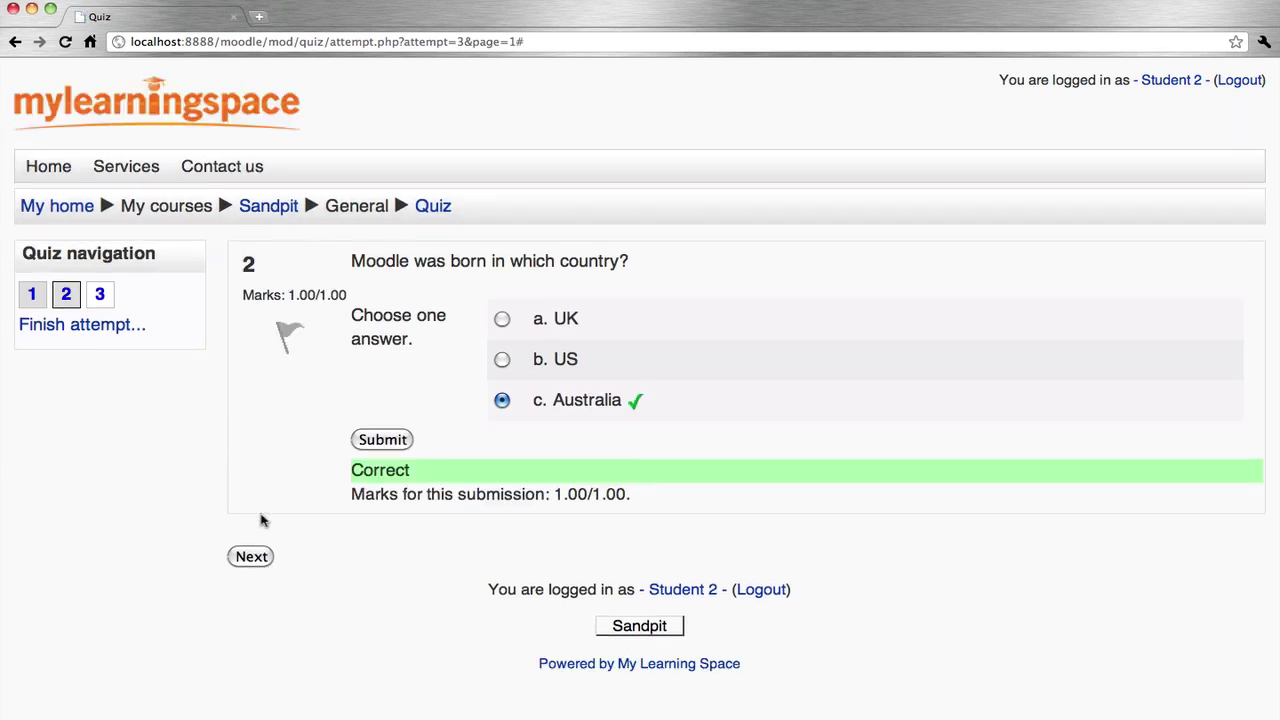
left_click(250, 558)
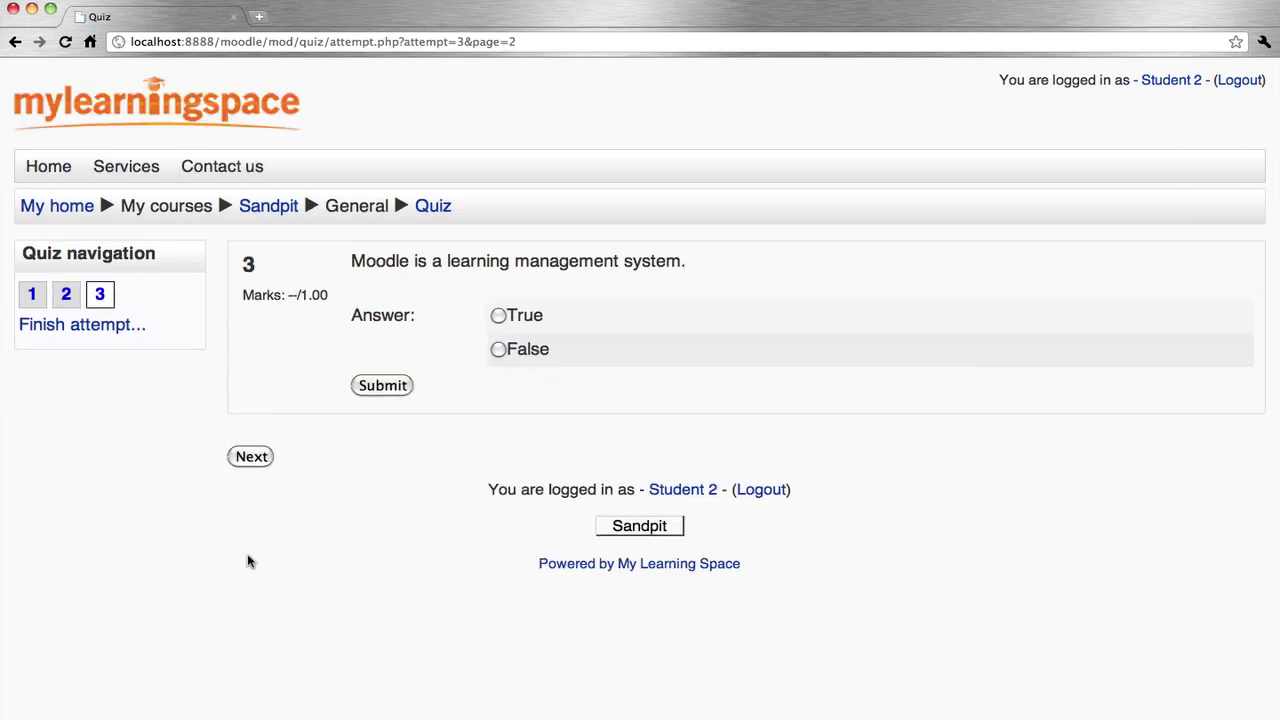
left_click(500, 316)
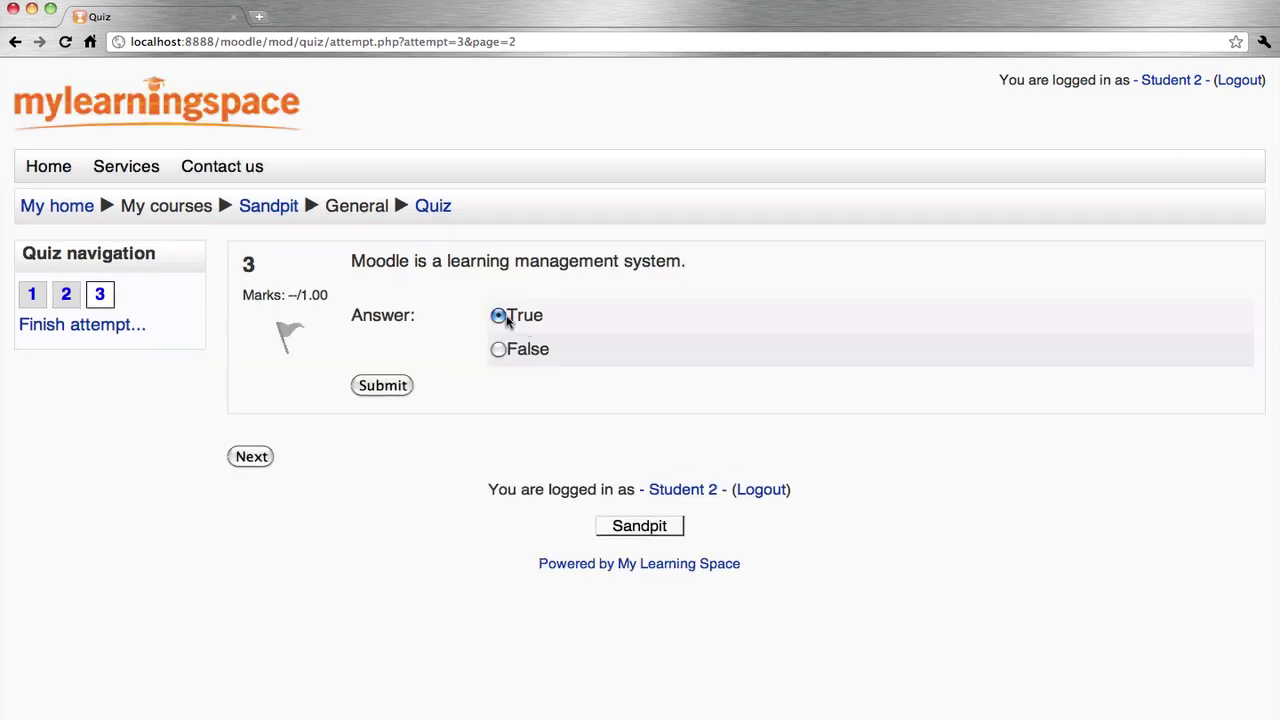
left_click(388, 384)
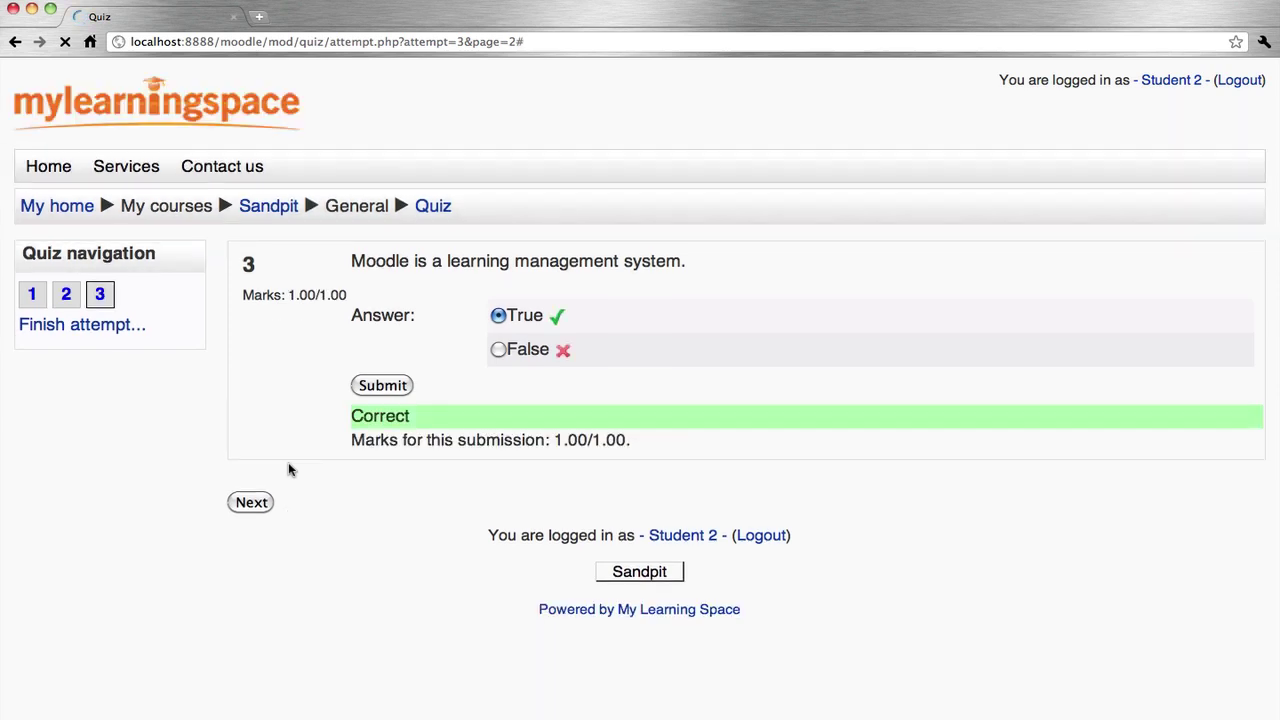
- Finish the quiz attempt by submitting all answers, close the attempt review and return to the Sandpit course page
left_click(115, 328)
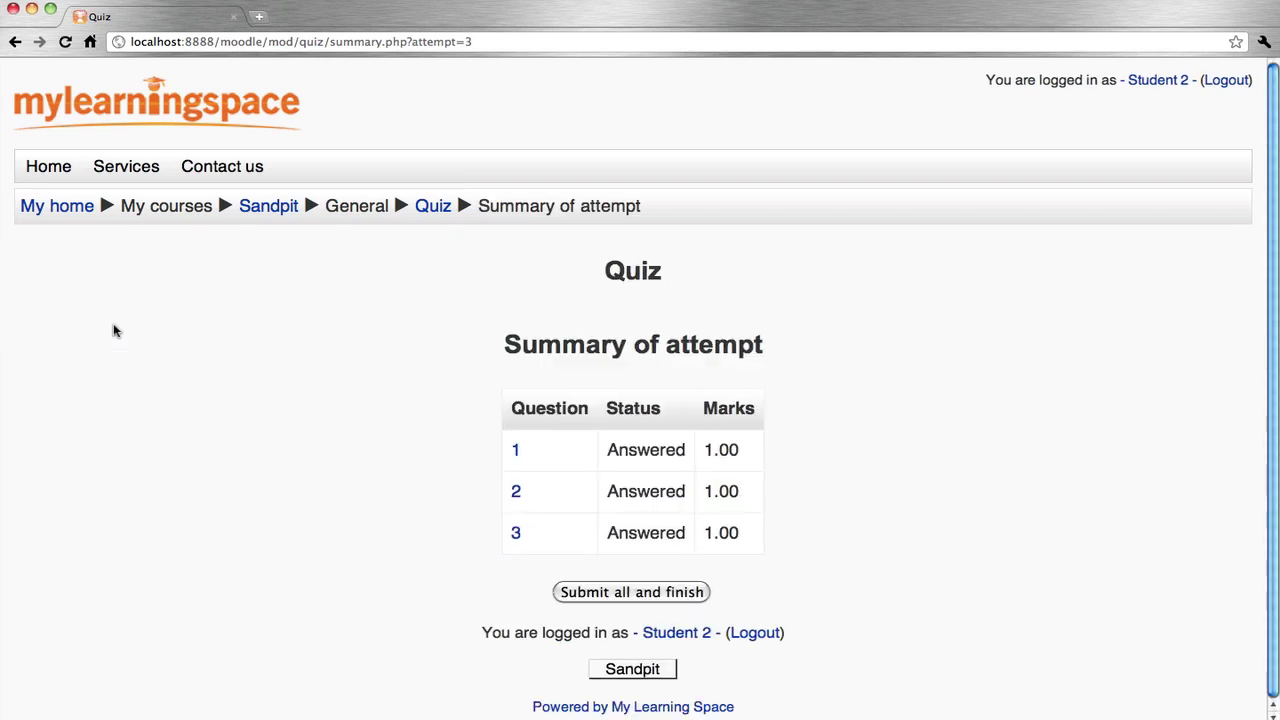
left_click(672, 594)
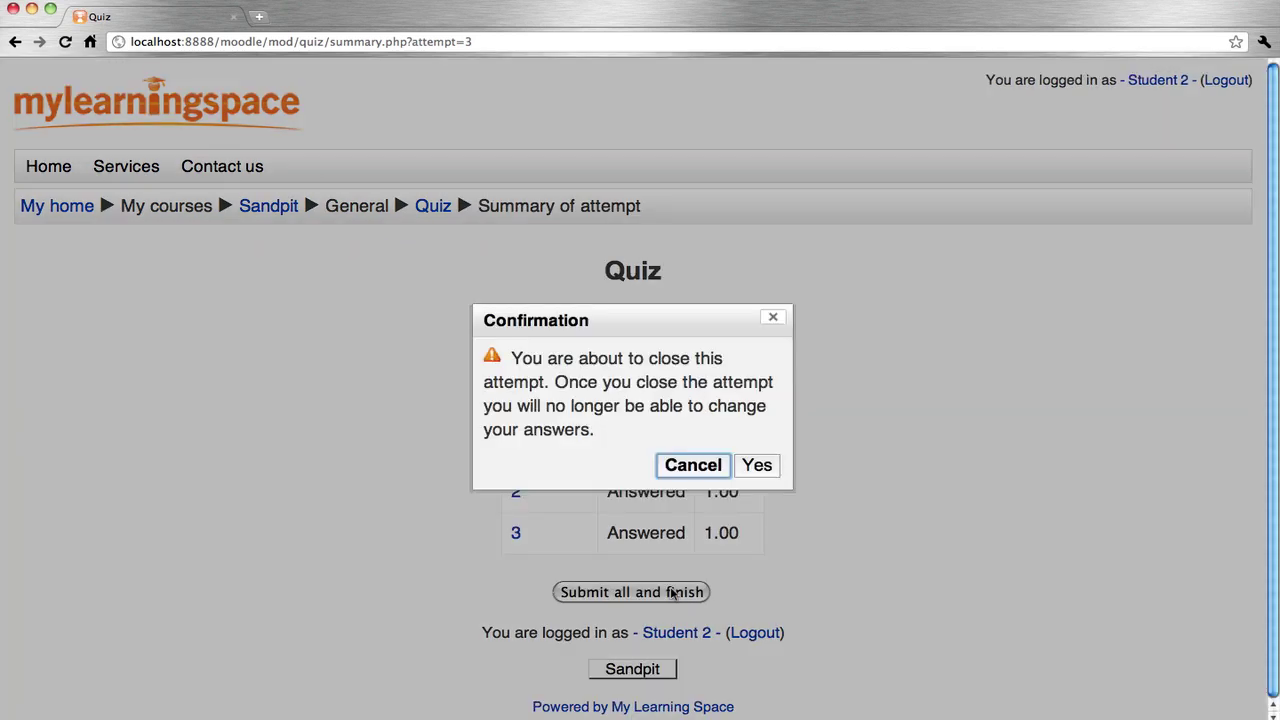
left_click(757, 466)
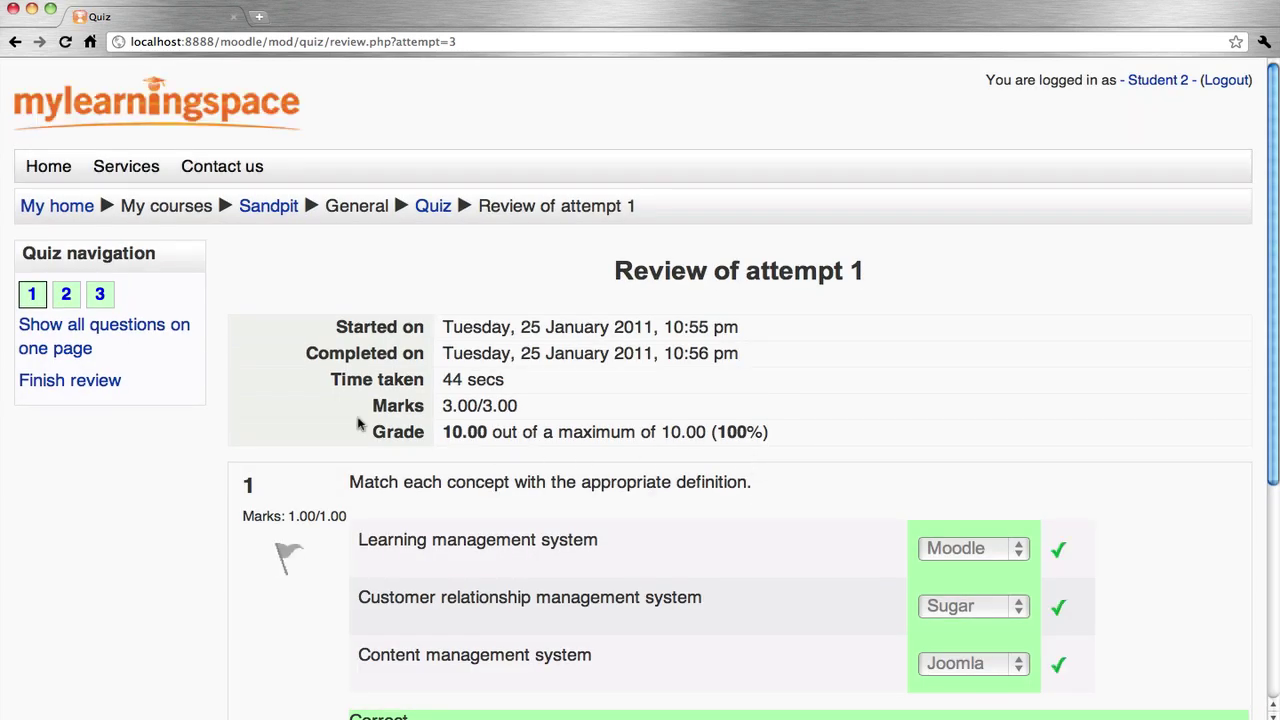
left_click(101, 388)
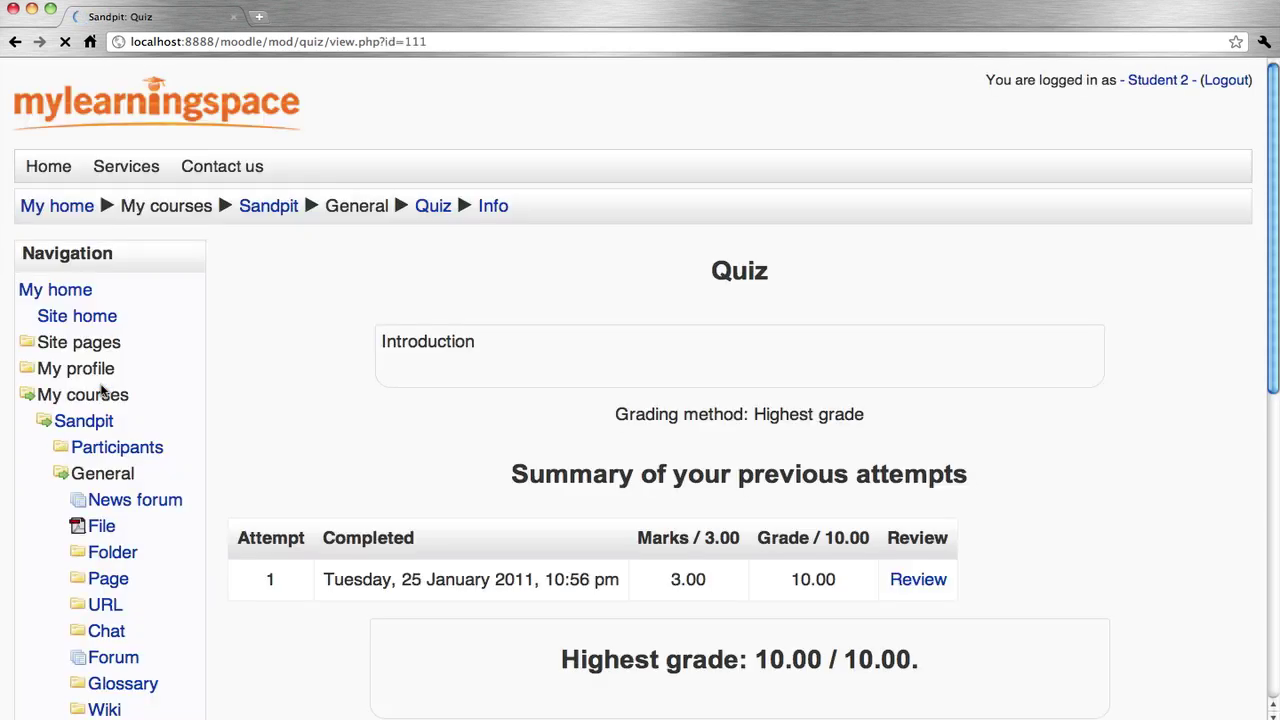
left_click(268, 207)
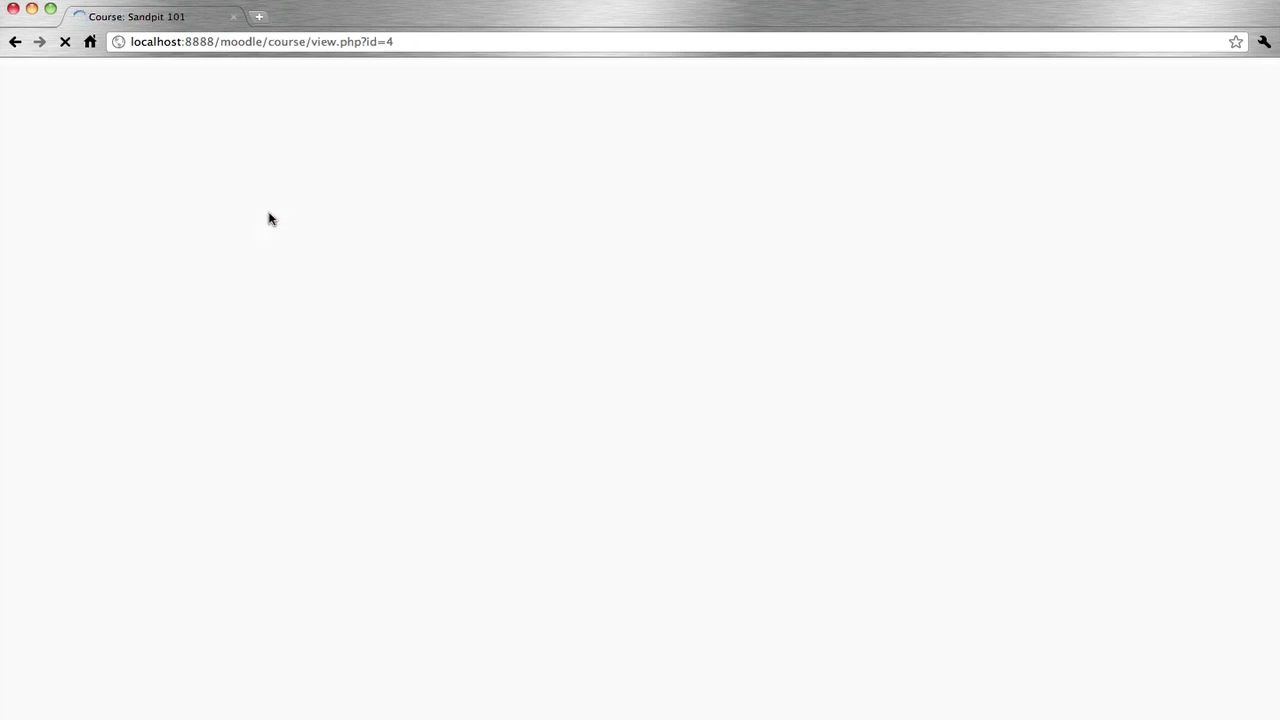